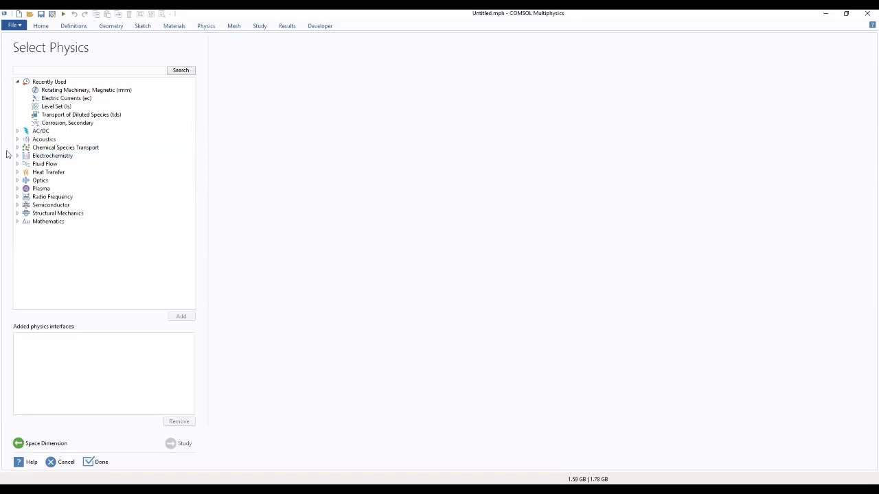
Step: Add the Magnetic Fields (mf) interface from the AC/DC electromagnetic fields group to the model's physics
left_click(17, 131)
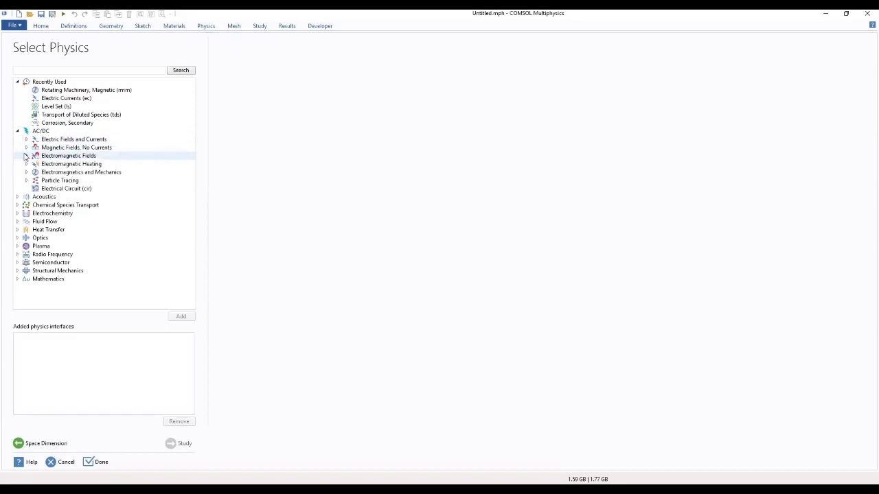
left_click(26, 155)
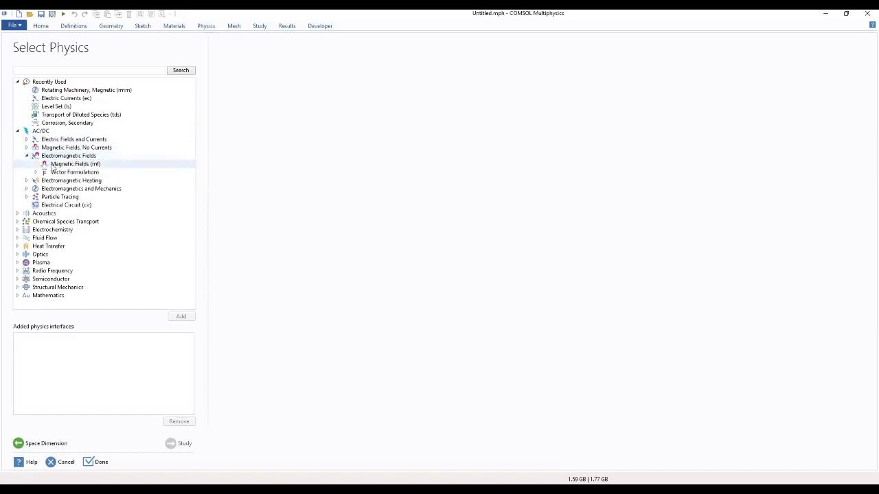
left_click(53, 167)
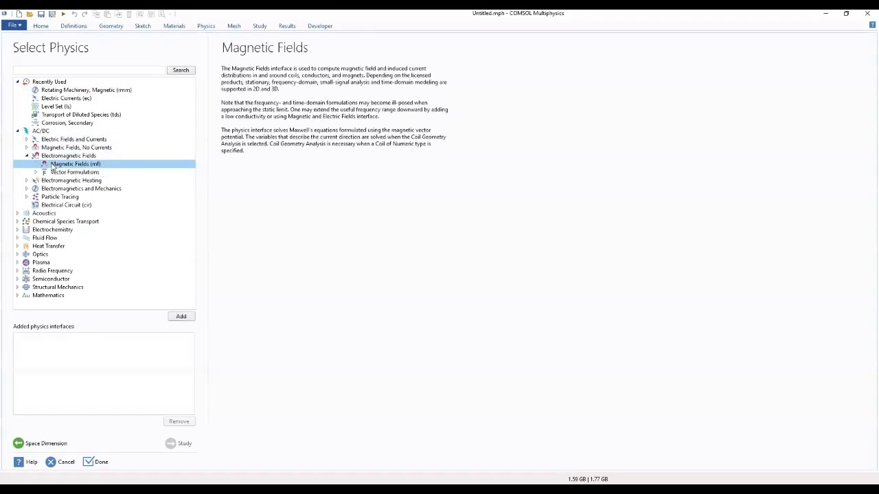
left_click(181, 317)
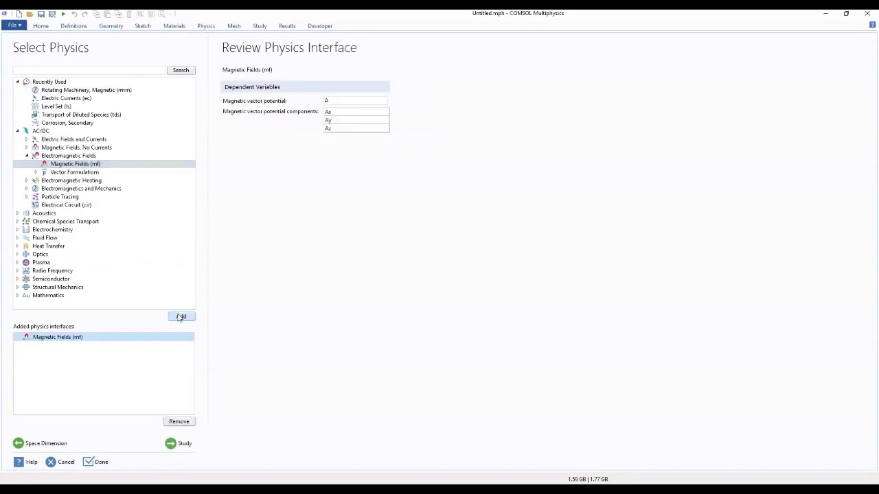
Step: Choose a Stationary study and finish the model setup without saving the changes to Untitled.mph
left_click(175, 444)
left_click(75, 87)
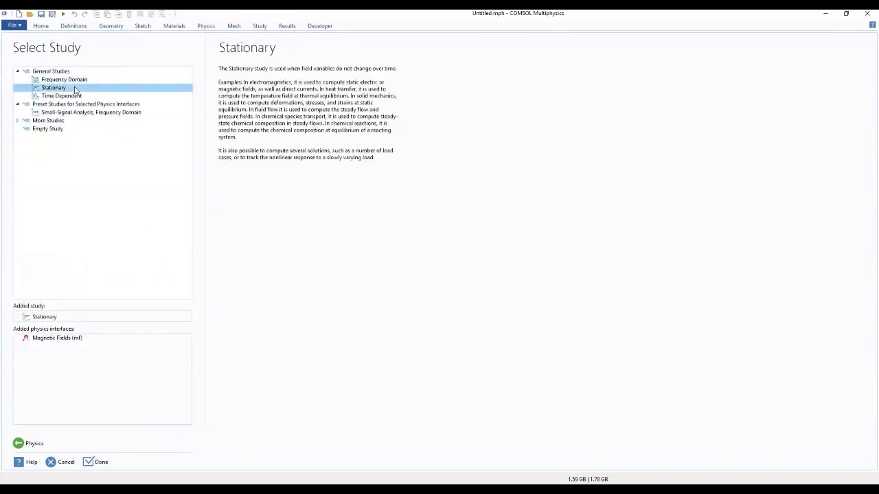
left_click(90, 464)
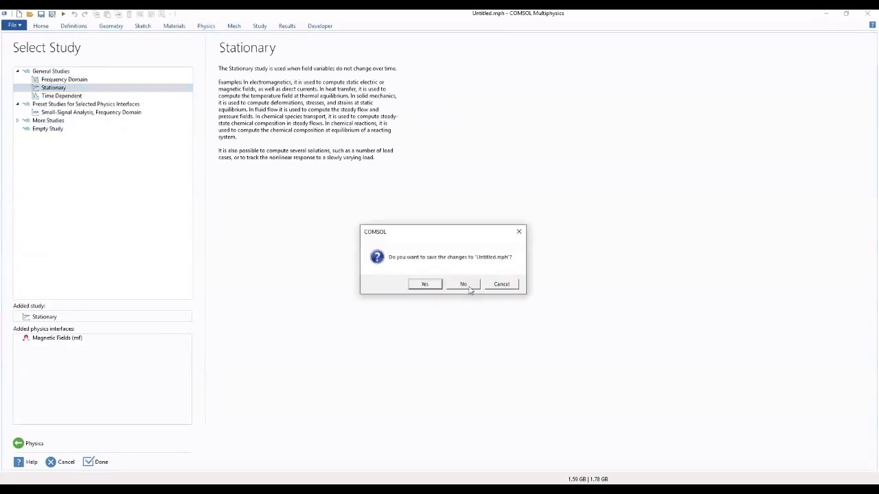
left_click(463, 285)
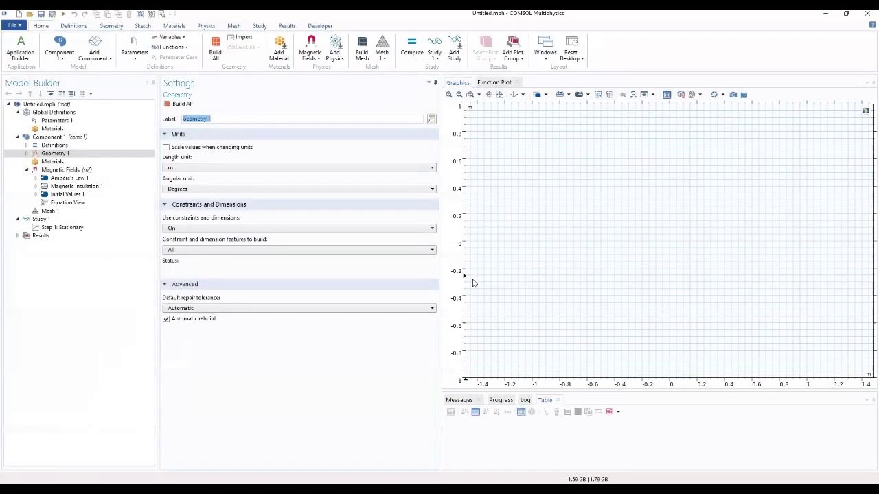
Step: Define a global parameter B0 with the expression 0.4[T]
left_click(57, 121)
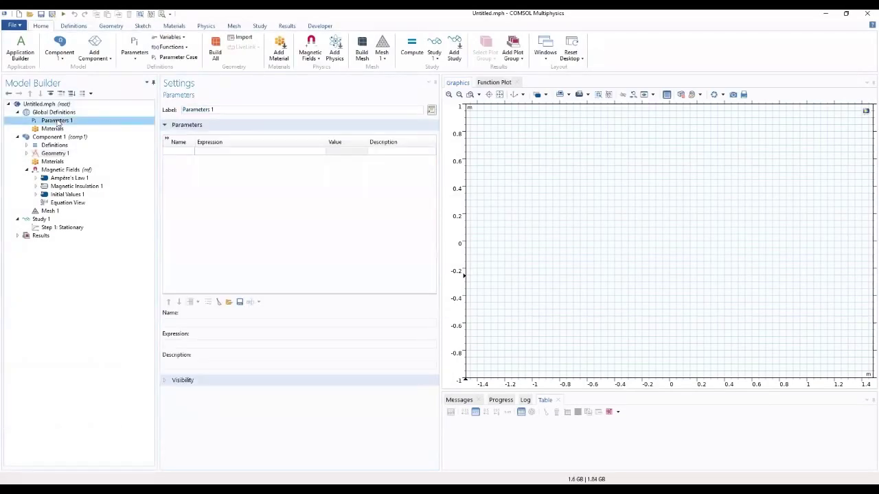
left_click(184, 158)
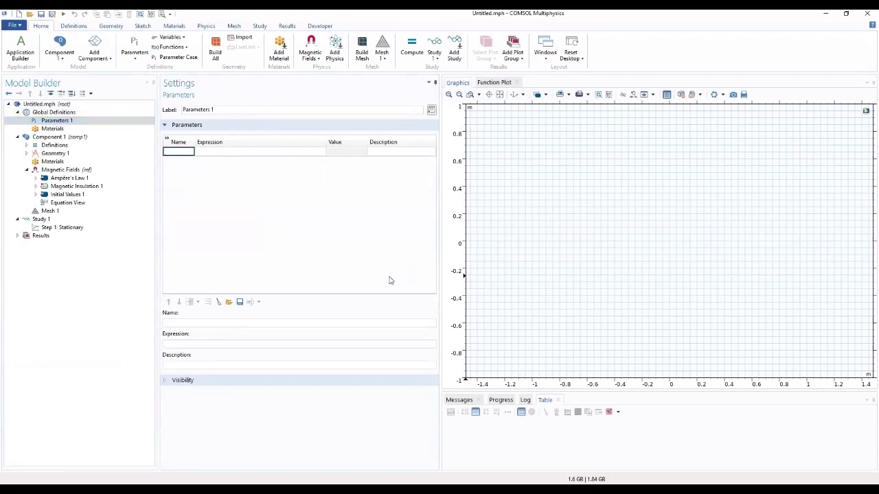
type("B0")
left_click(261, 154)
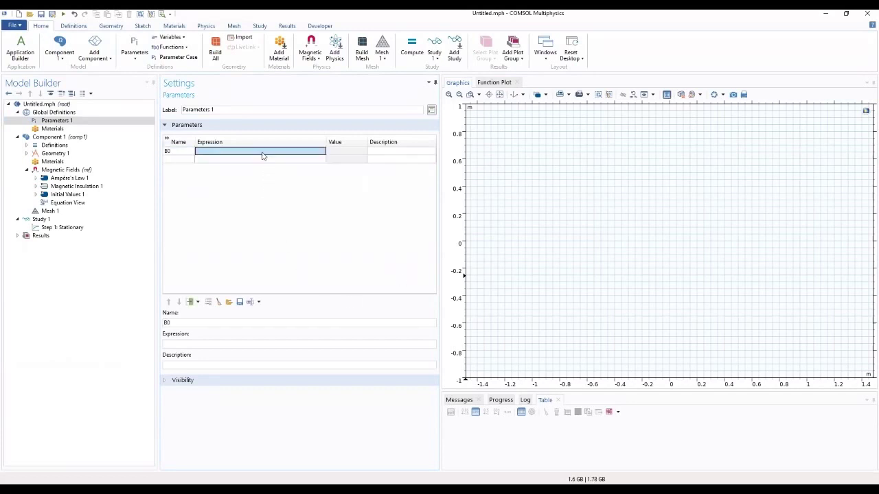
type("0.4[T")
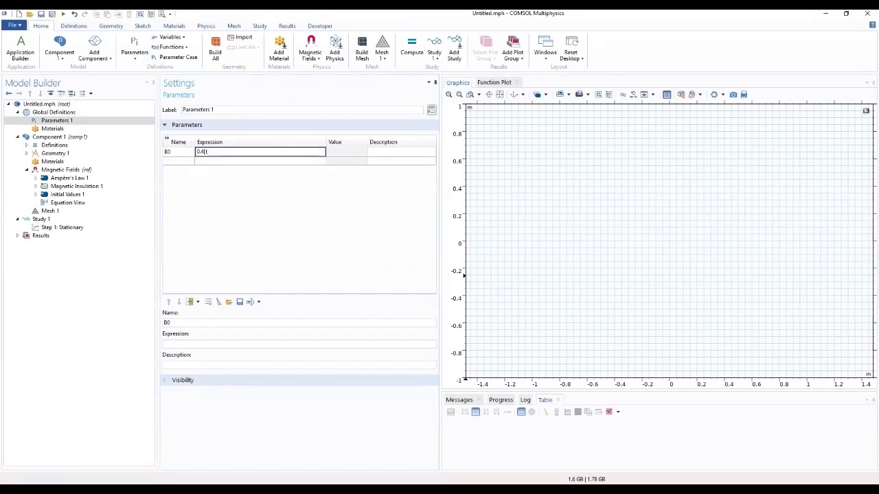
key("BackSpace")
type("[T]")
Step: Add a second global parameter named N0 with the expression 100
left_click(167, 160)
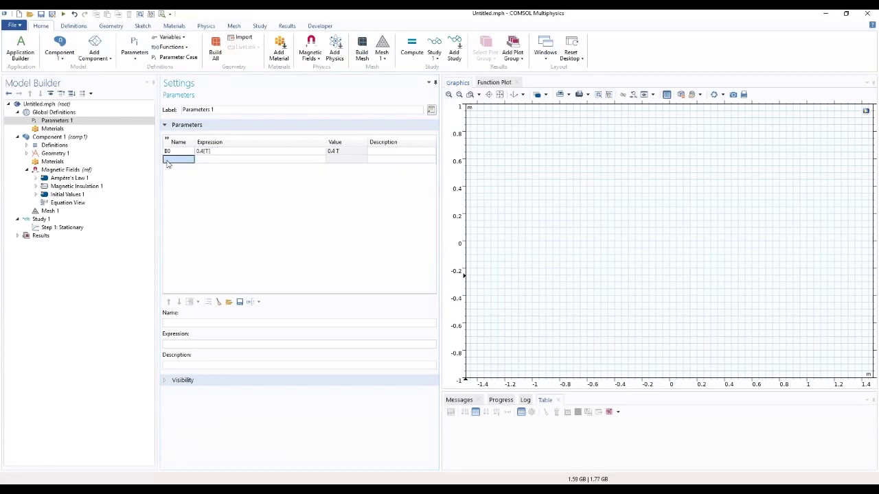
type("N0")
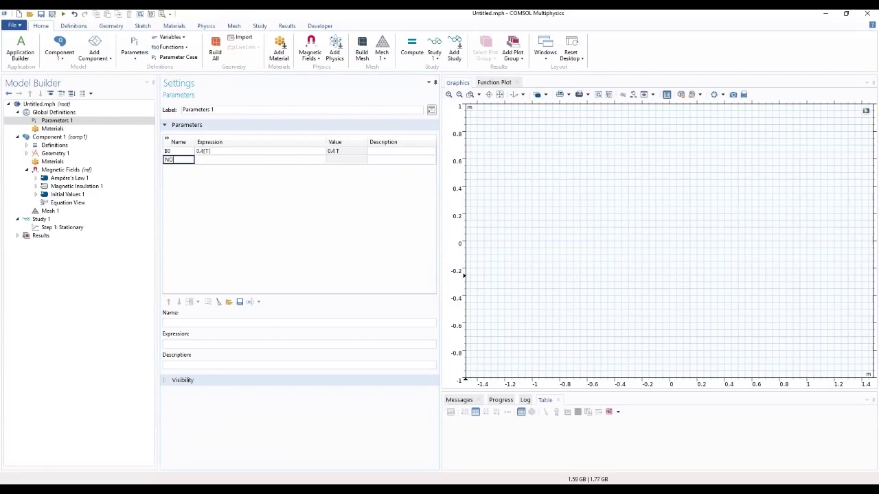
left_click(212, 160)
left_click(186, 160)
left_click(187, 159)
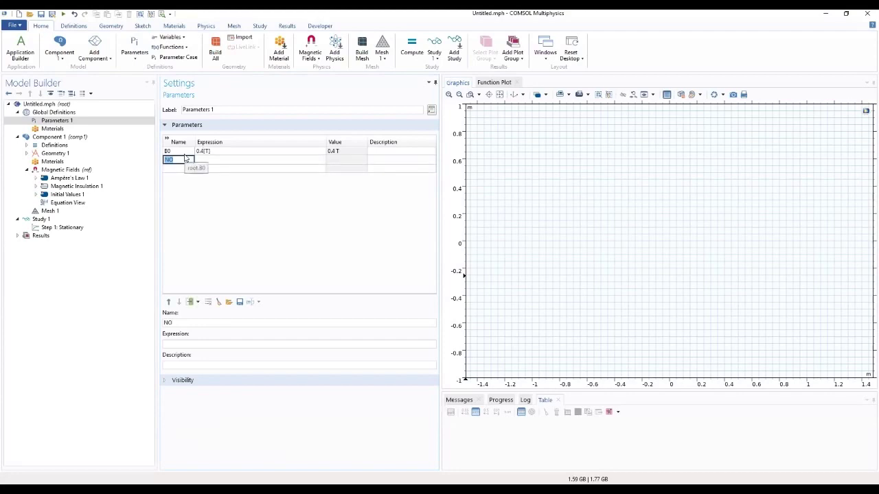
left_click(185, 158)
left_click(211, 160)
left_click(211, 160)
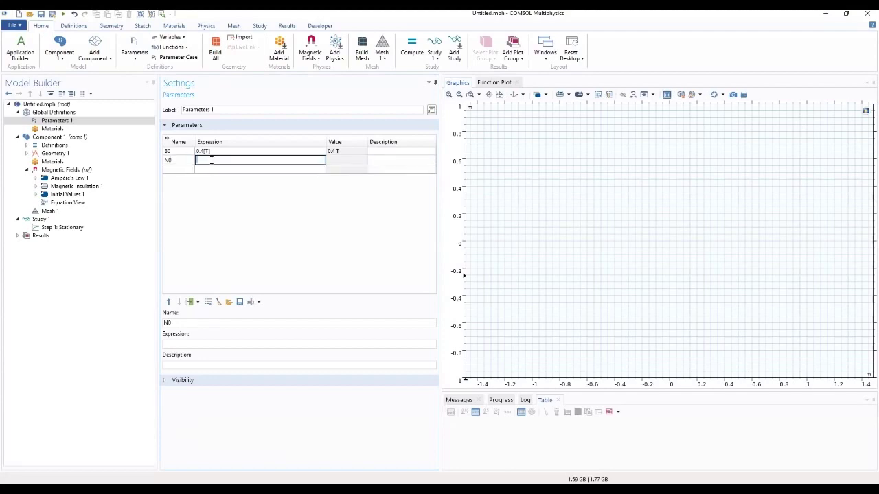
type("100")
Step: Add a global parameter named originalgeometry with the expression 1
left_click(173, 169)
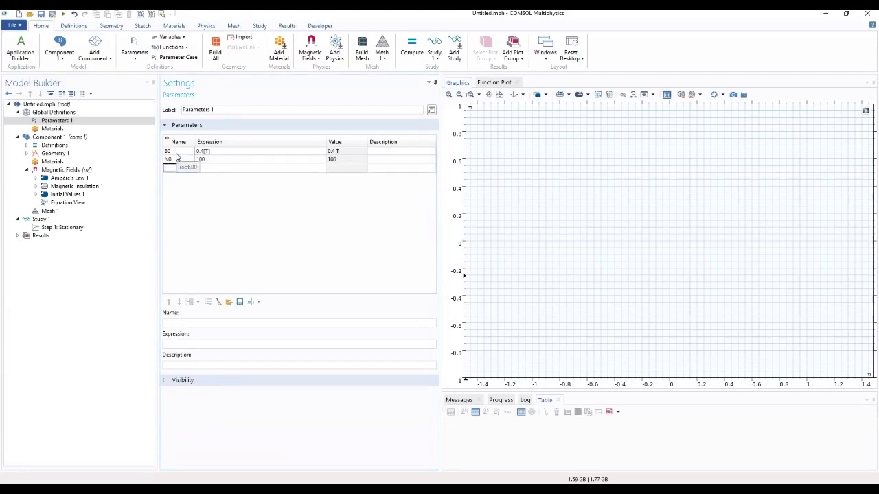
type("C")
key("BackSpace")
type("originalgeometry")
left_click(217, 171)
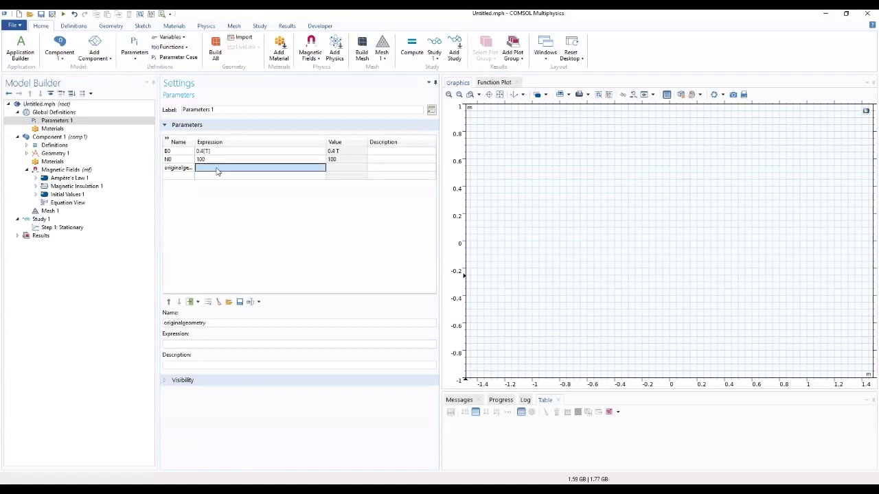
type("1")
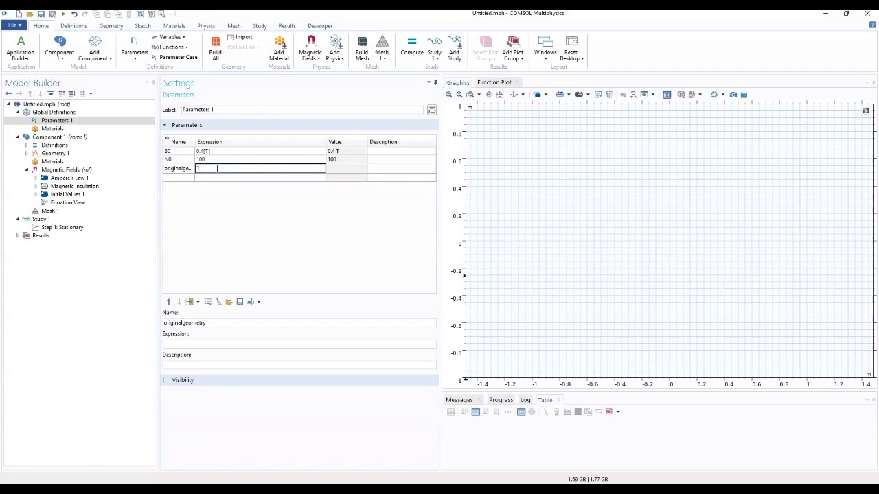
Step: Add a global parameter optimizedgeometry with the expression 0 and widen the name column to show the full names
left_click(177, 178)
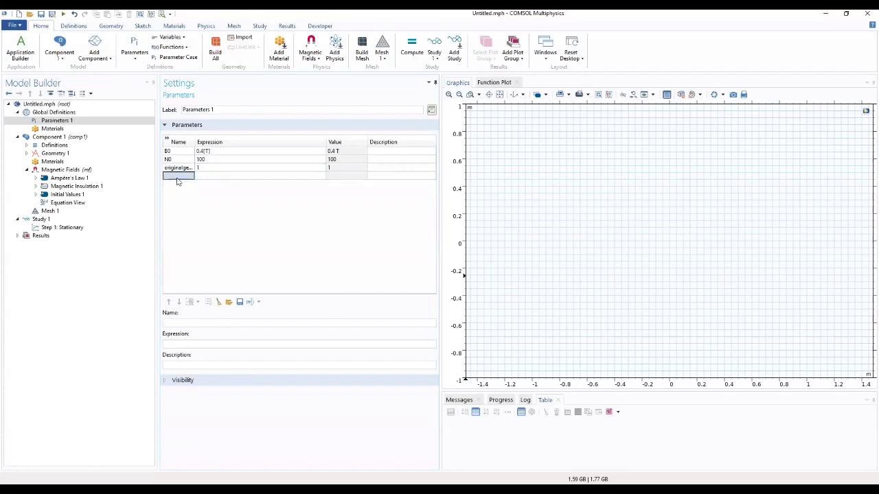
type("o")
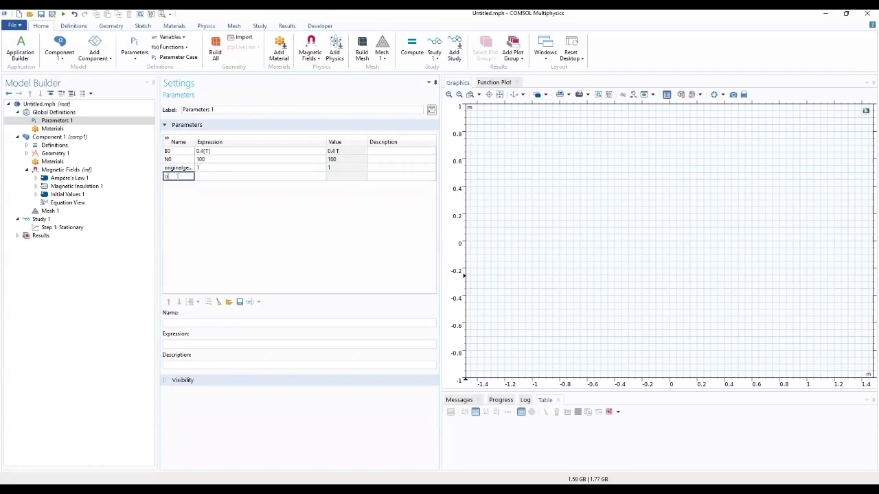
type("ptimized")
type("geomet")
type("ry")
left_click(214, 176)
left_click(214, 175)
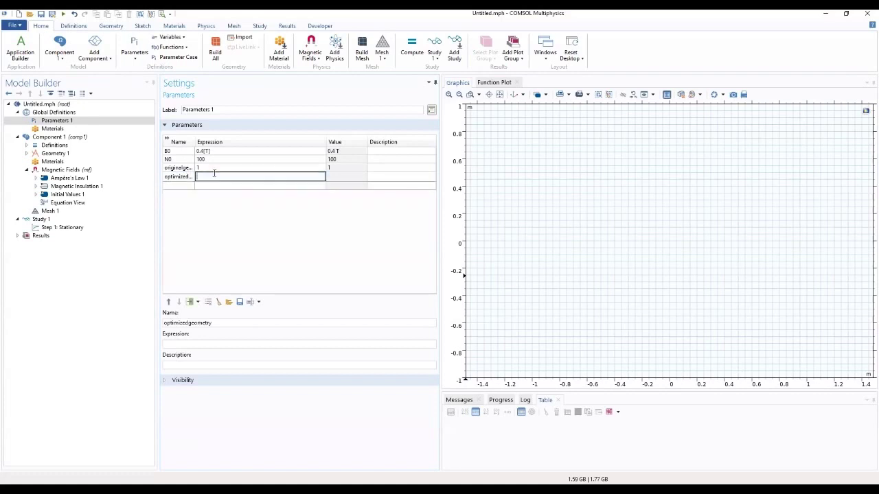
type("0")
key("Return")
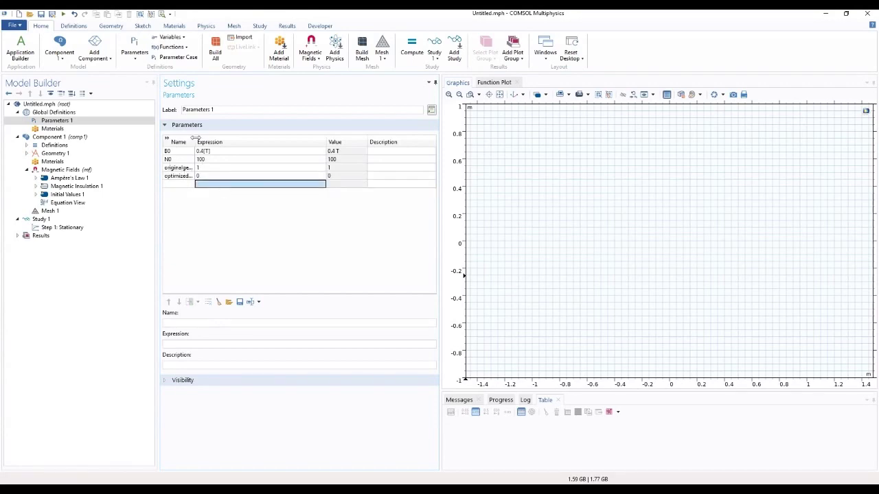
left_click_drag(196, 138, 234, 138)
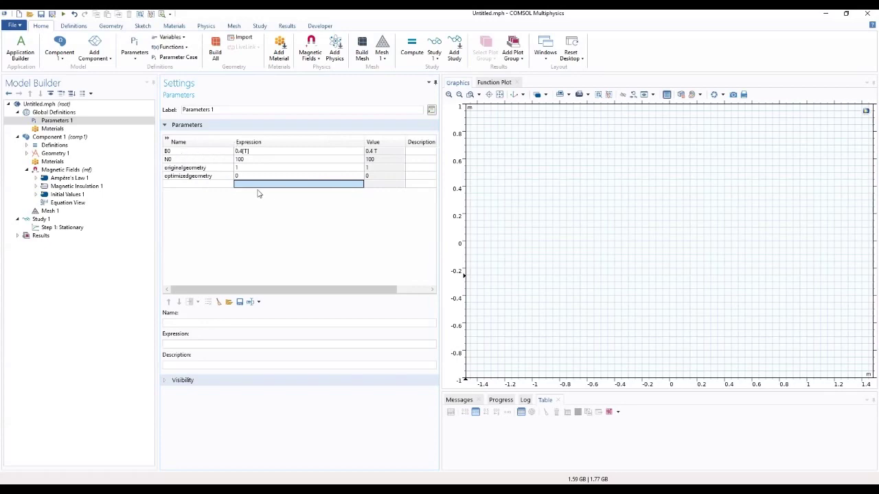
Step: Add a rectangle to Geometry 1 with width 2e-4 m, height 0.025 m and its corner at x 0.0182, y -0.064
left_click(26, 153)
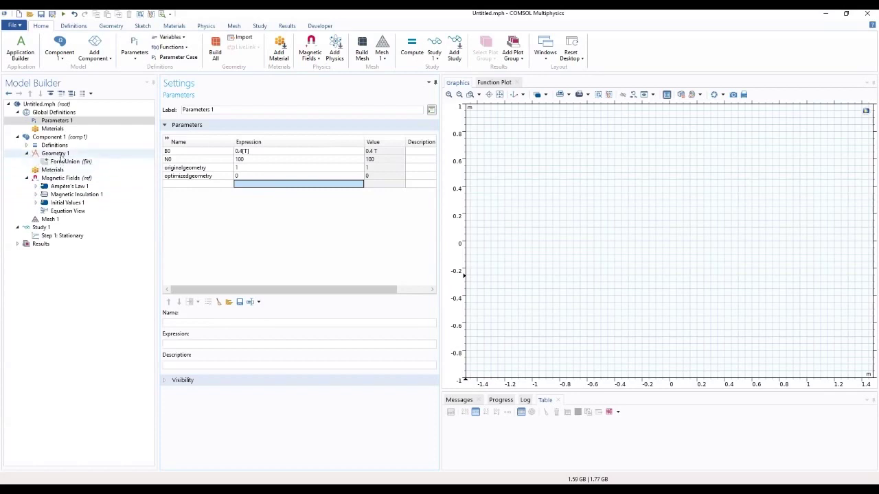
left_click(59, 154)
right_click(62, 156)
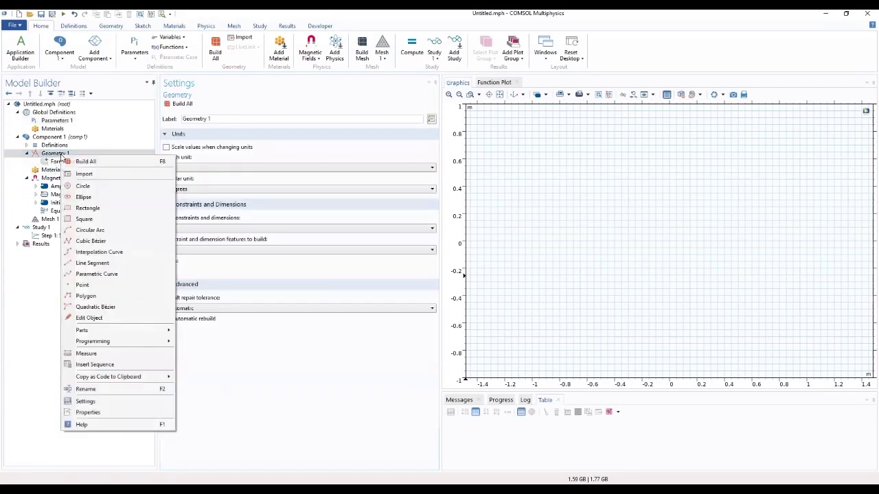
left_click(86, 208)
double_click(189, 177)
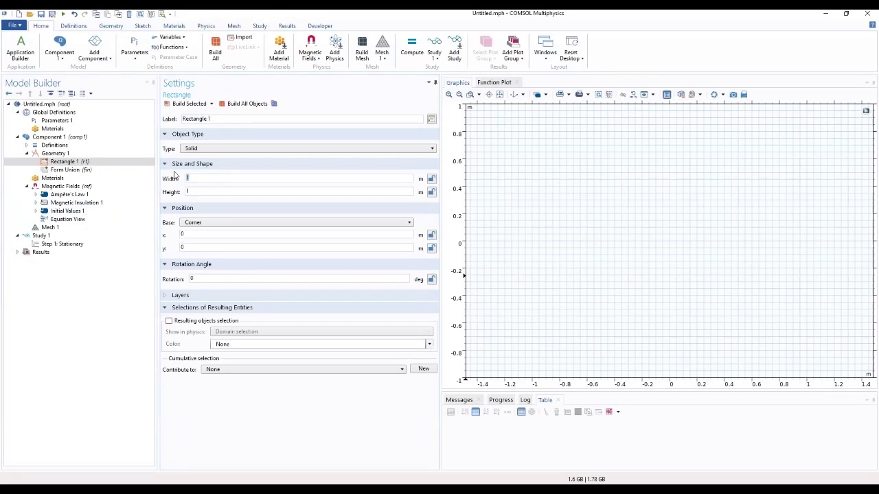
type("2e-4")
key("Tab")
type("0.025")
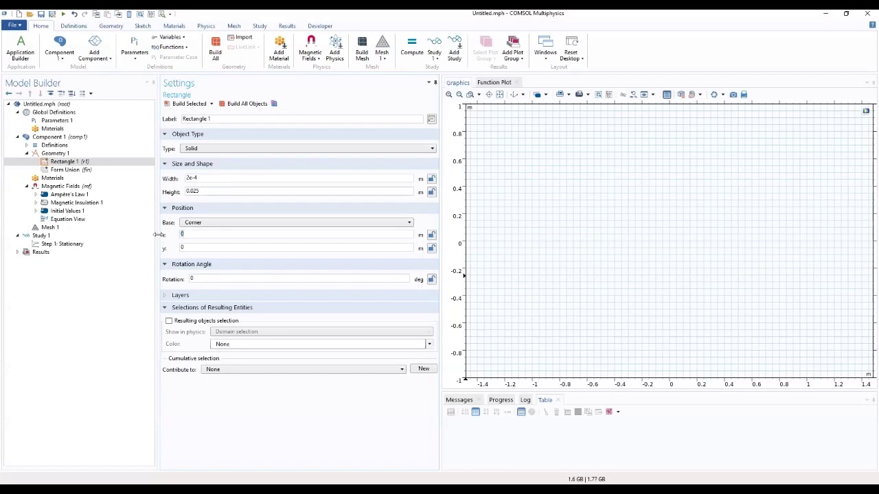
type("0.0182")
key("Tab")
type("-0.064")
Step: Add a second rectangle to Geometry 1 with width 6e-4 m and height 0.015 m
left_click(65, 154)
right_click(65, 153)
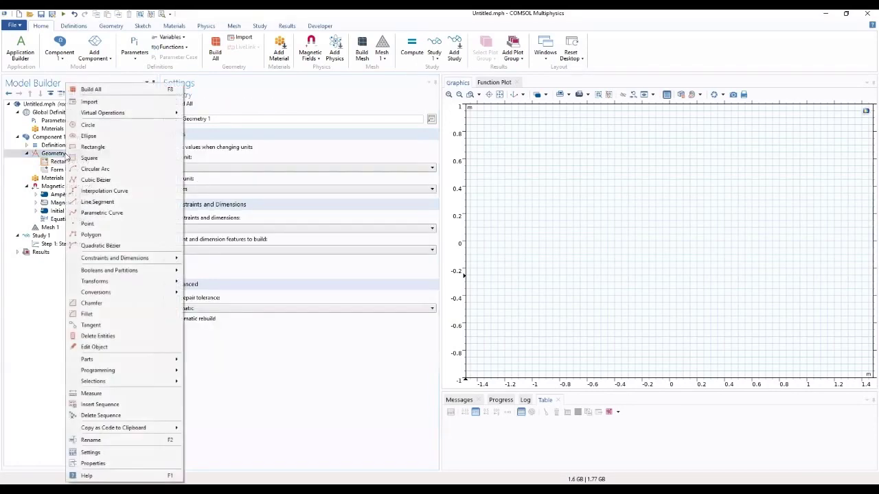
left_click(94, 147)
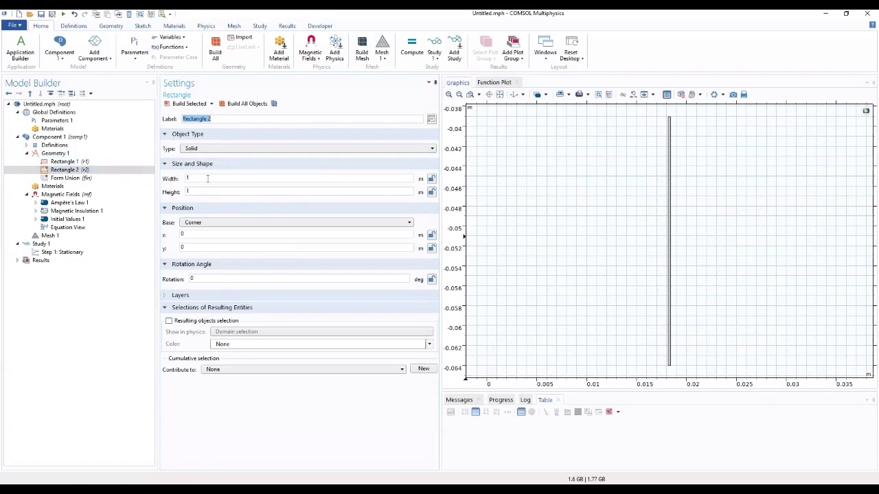
left_click(207, 179)
type("6e-4")
key("Tab")
type("0.013")
Step: Place the second rectangle's corner at x 0.0182, y -0.0635 and build it
double_click(183, 234)
type("0.0182")
key("Tab")
type("-0")
type("635")
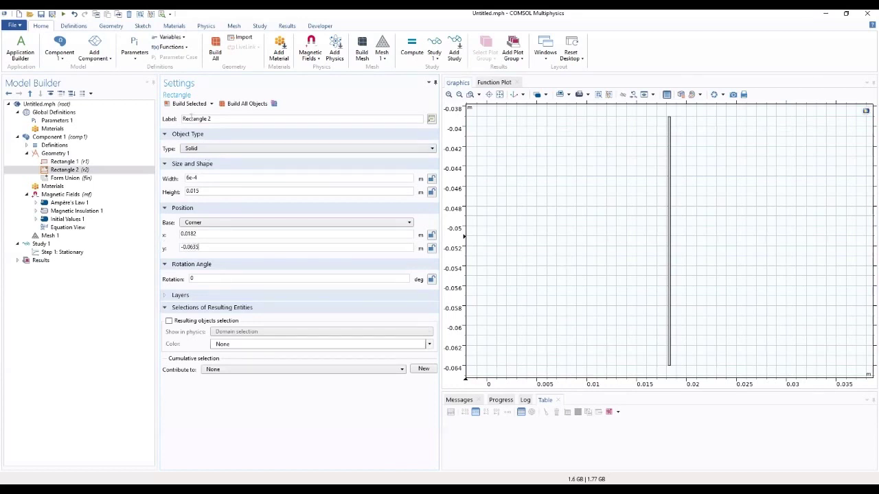
left_click(191, 104)
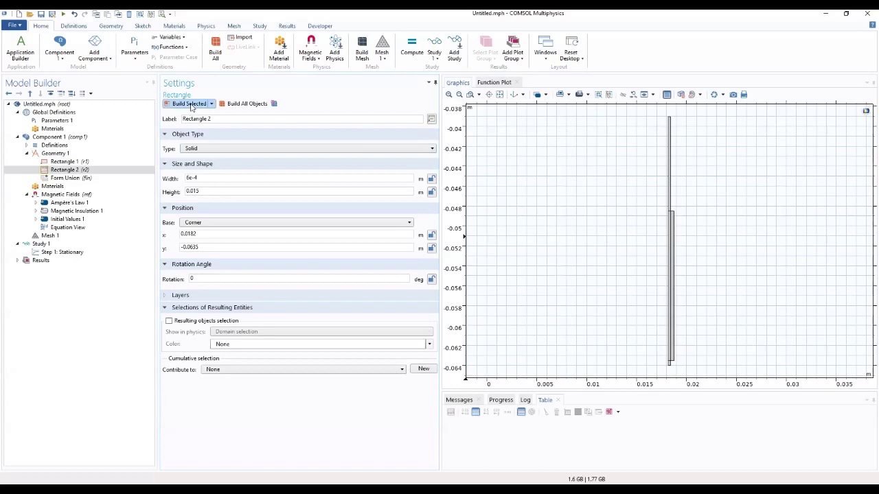
Step: Add a third rectangle to Geometry 1 with width 0.026 m and height 0.02 m
left_click(56, 155)
right_click(56, 155)
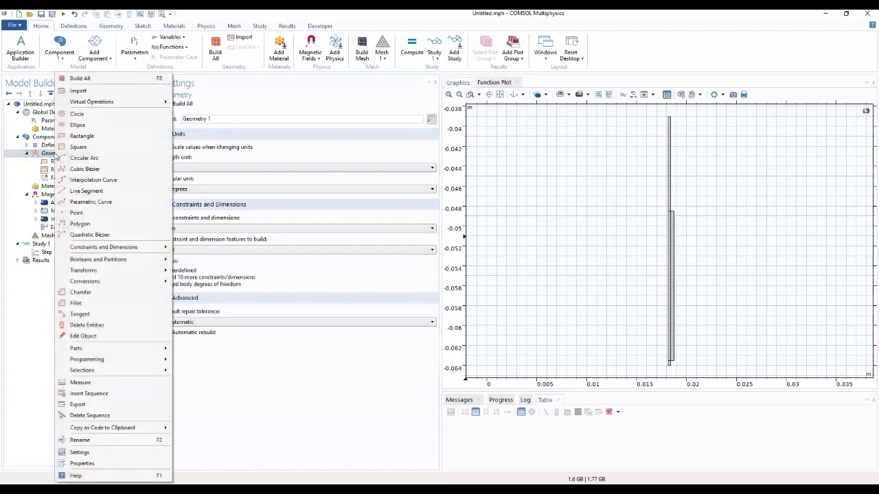
left_click(81, 136)
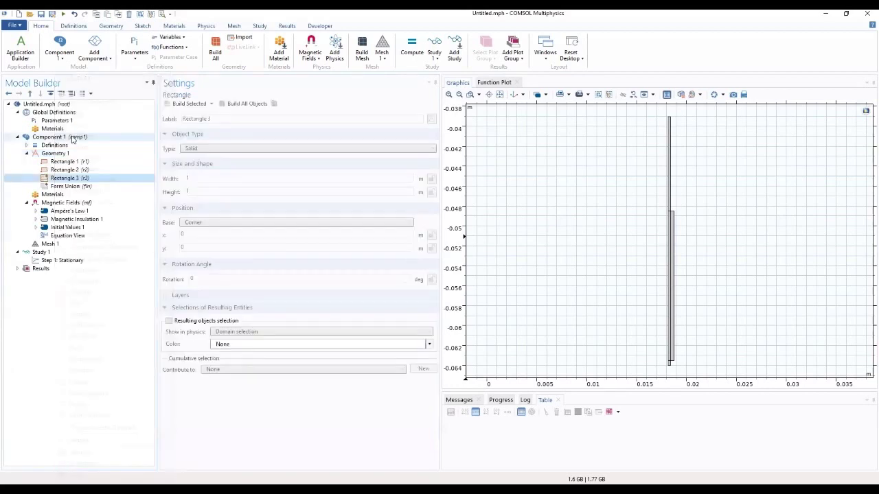
left_click(199, 180)
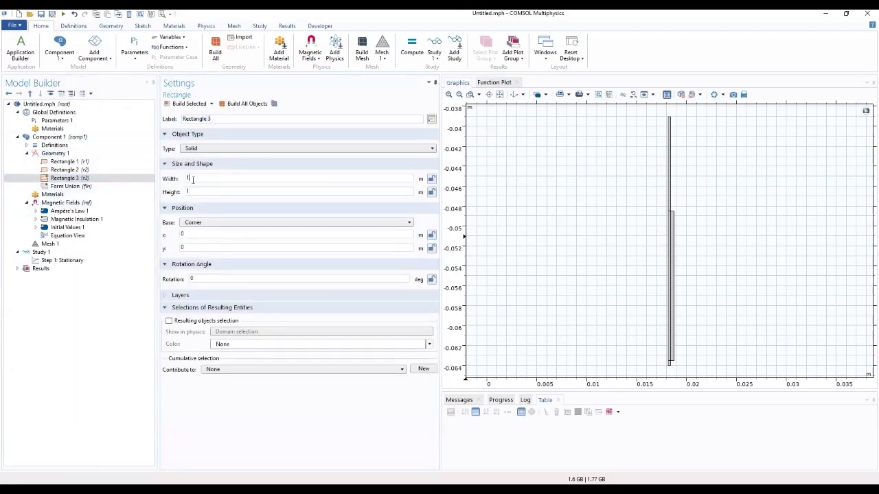
type("0.026")
key("Tab")
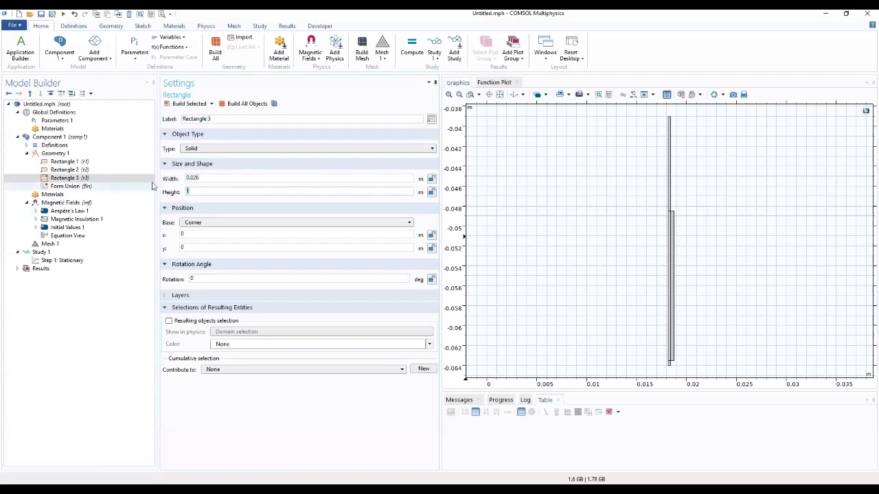
type("0.02")
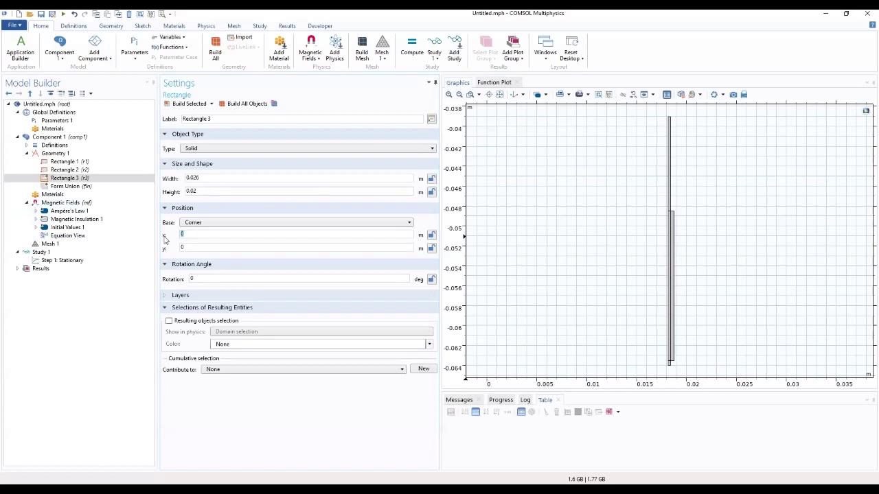
Step: Place the third rectangle's corner at x 0.025, y -0.08
key("BackSpace")
type("0.025")
key("Tab")
type("-0.08")
Step: Add a fourth rectangle to Geometry 1 with width 0.1 m and height 0.12 m
left_click(49, 155)
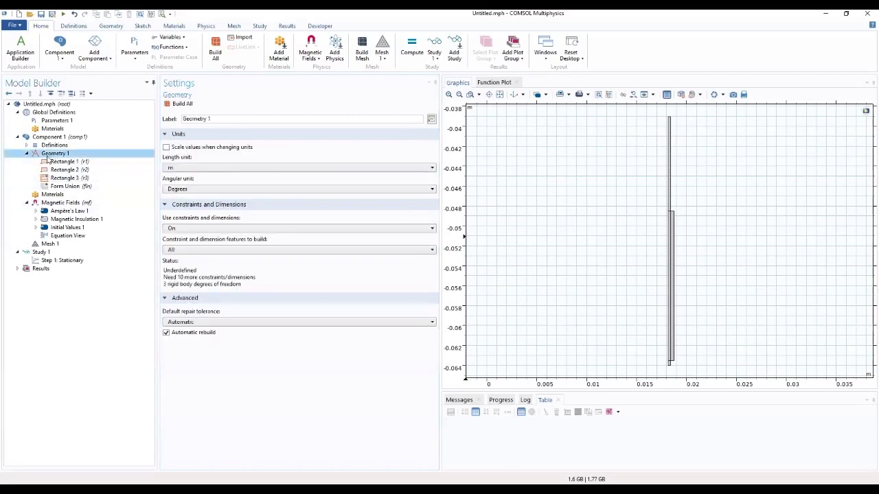
right_click(48, 158)
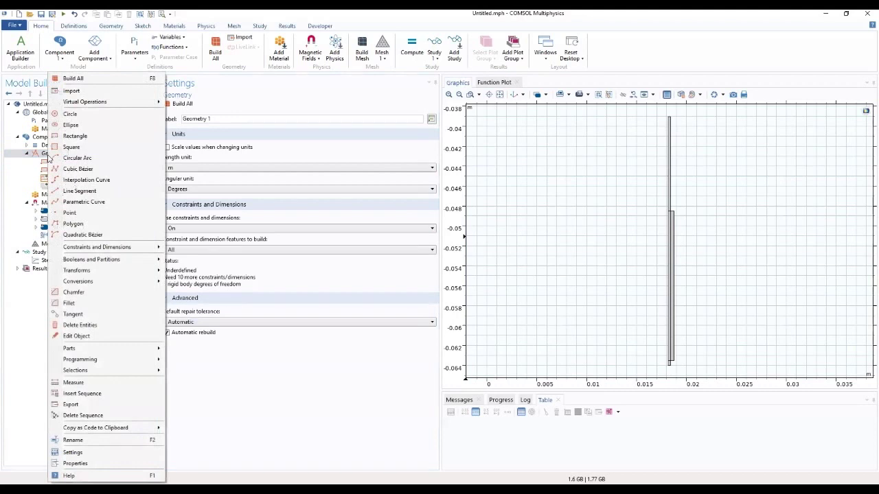
left_click(72, 138)
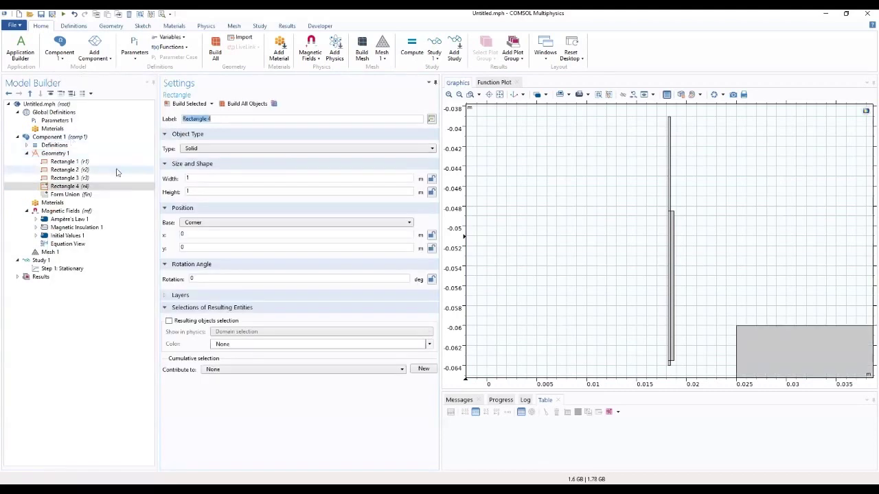
left_click(204, 176)
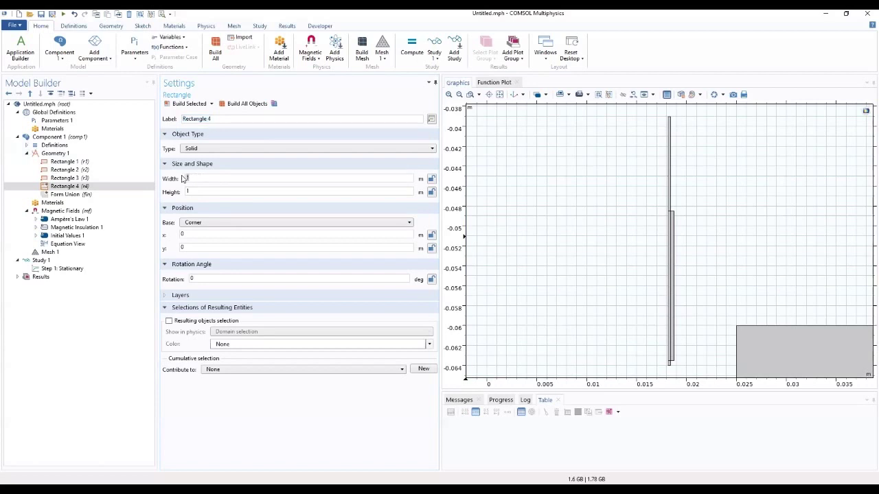
type("0.1")
key("Tab")
type("0.12")
Step: Place the fourth rectangle's corner at y -0.12, build it and fit the whole geometry in view
key("Tab")
type("-0.12")
left_click(187, 104)
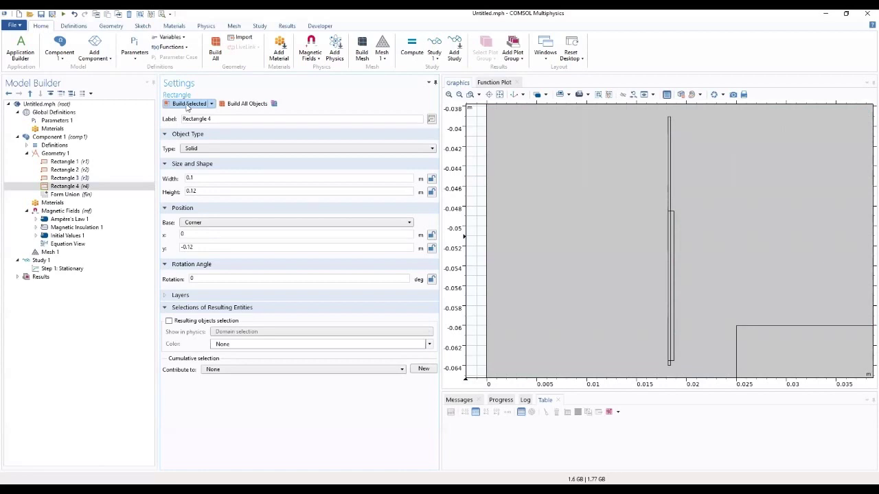
left_click(500, 94)
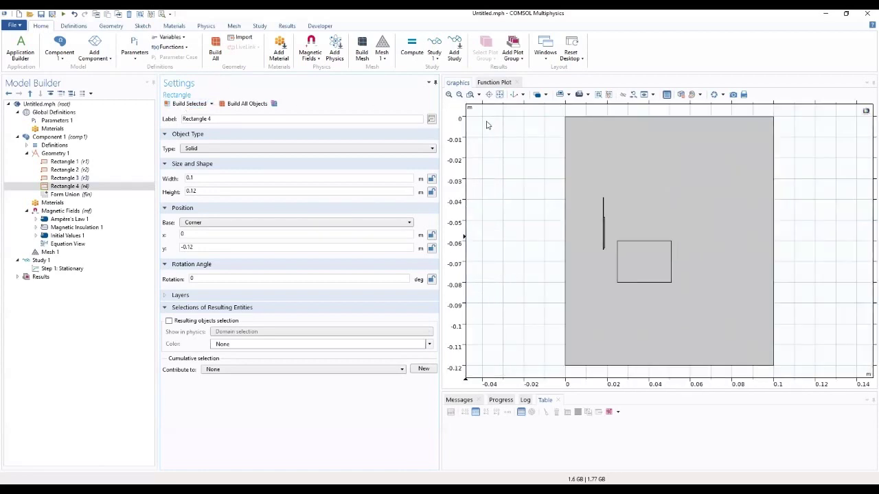
Step: Add a fifth rectangle to Geometry 1 with width 0.0023 m and height 0.008 m
left_click(97, 154)
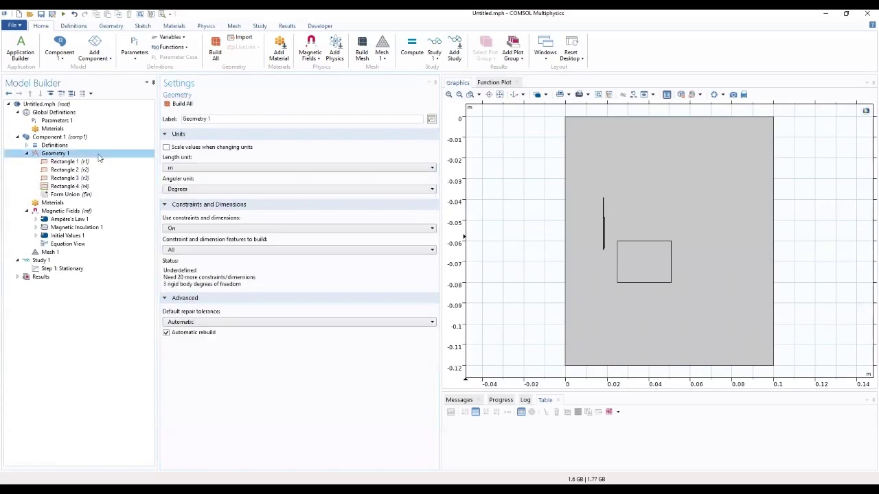
right_click(99, 157)
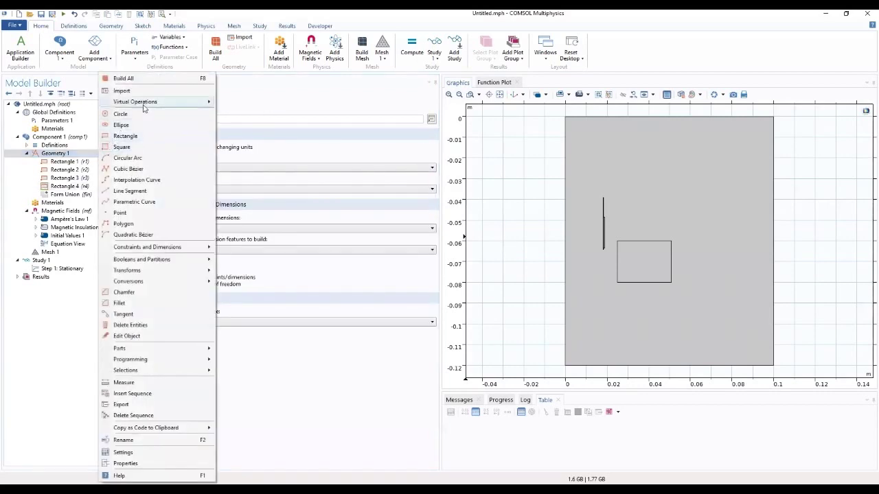
left_click(126, 138)
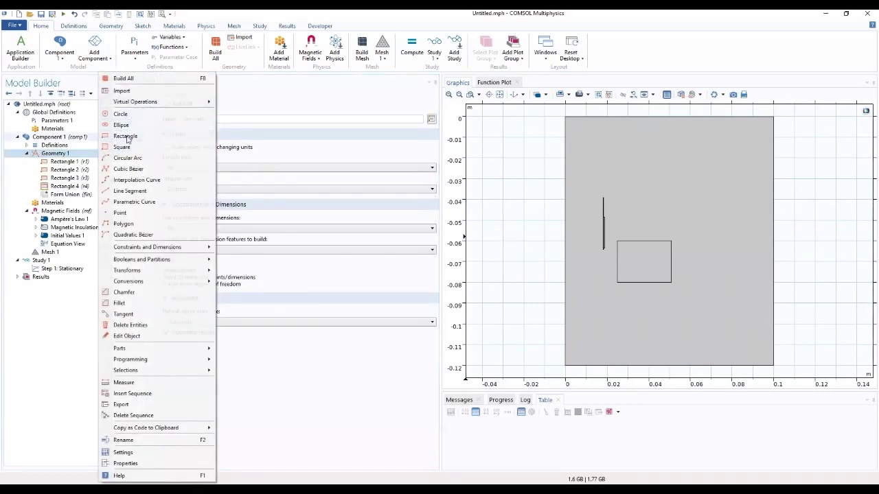
left_click(221, 178)
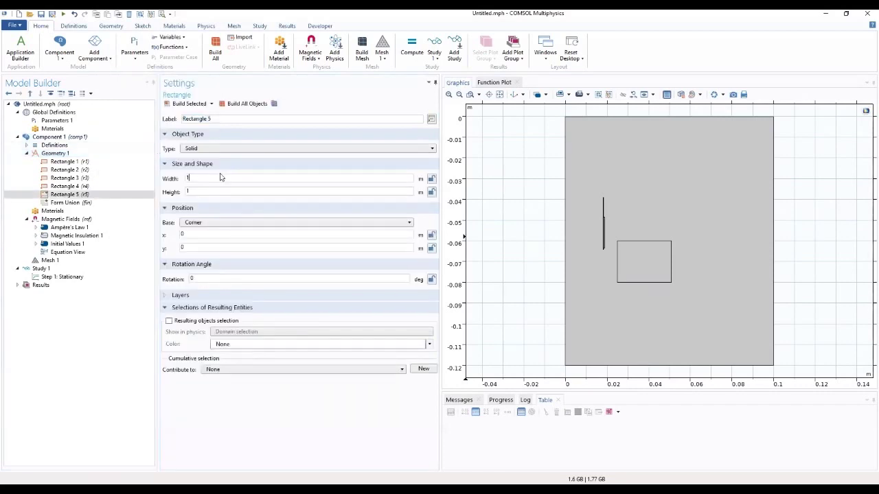
type("0.0026")
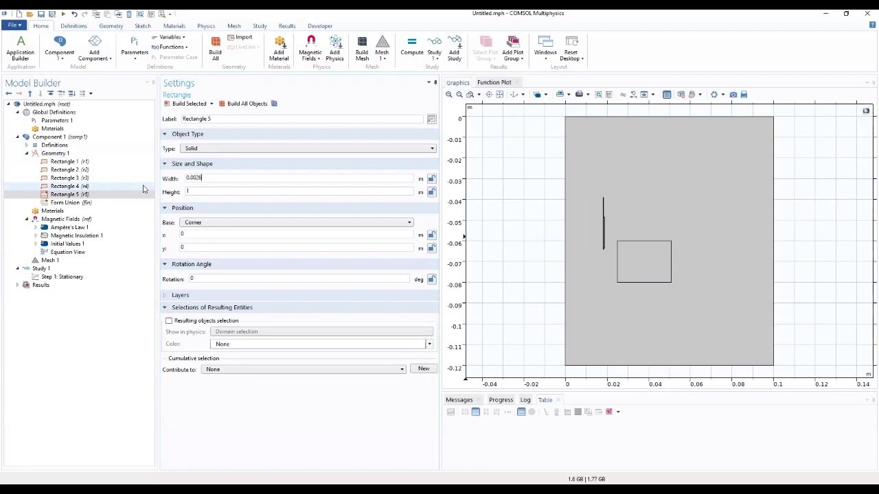
key("BackSpace")
type("3")
left_click(187, 192)
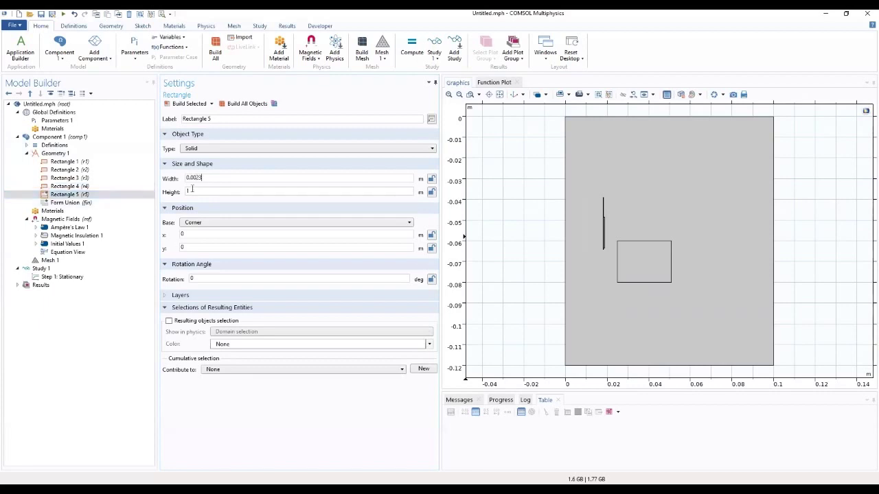
type("0.008")
Step: Place the fifth rectangle's corner at x 0.0155, y -0.06
left_click(213, 234)
type("0.0155")
double_click(193, 250)
type("-0.06")
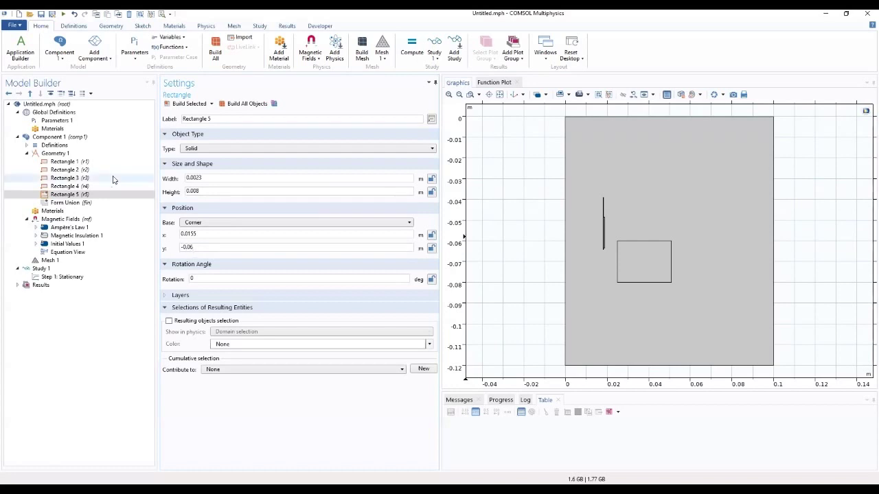
Step: Add a sixth rectangle to Geometry 1 with width 0.029 m and height 0.008 m
left_click(52, 156)
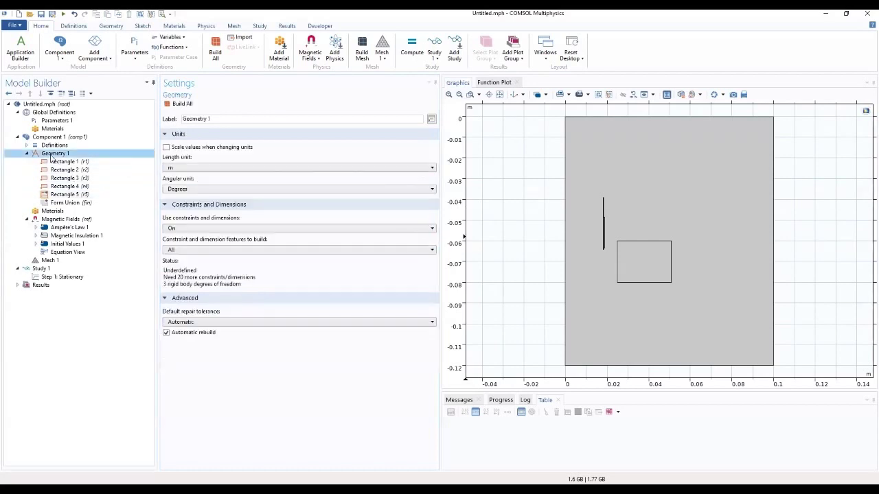
right_click(52, 155)
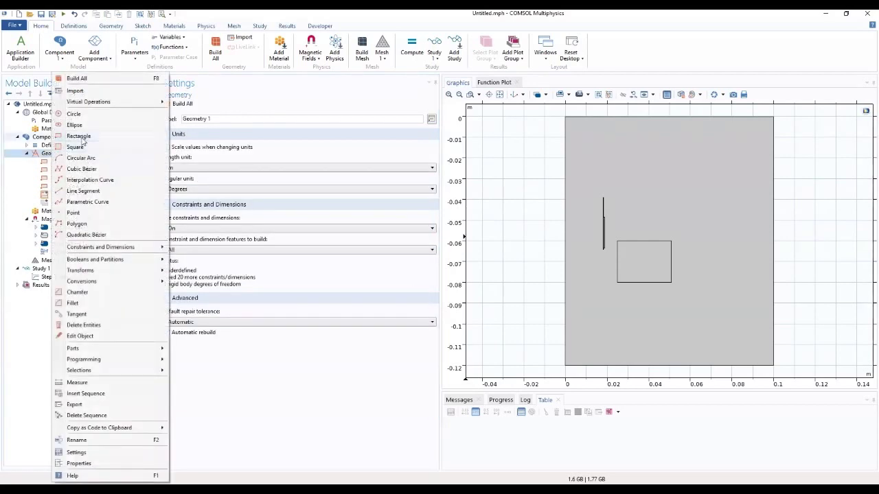
left_click(79, 137)
left_click(202, 179)
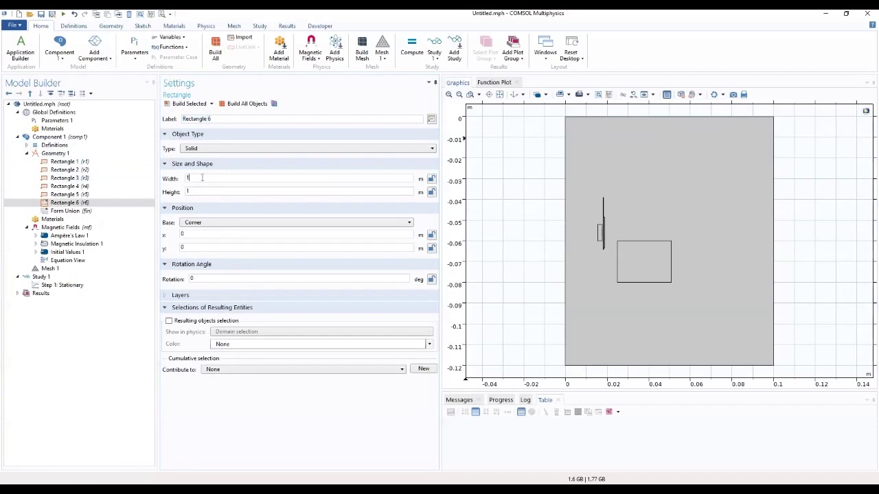
double_click(202, 178)
type("0.029")
double_click(214, 190)
type("0.008")
Step: Place the sixth rectangle's corner at x 0.019, y -0.06
double_click(201, 235)
type("0.0")
double_click(177, 249)
type("-0.06")
Step: Add a seventh rectangle to Geometry 1 with width 0.0355 m and height 0.007 m
left_click(50, 156)
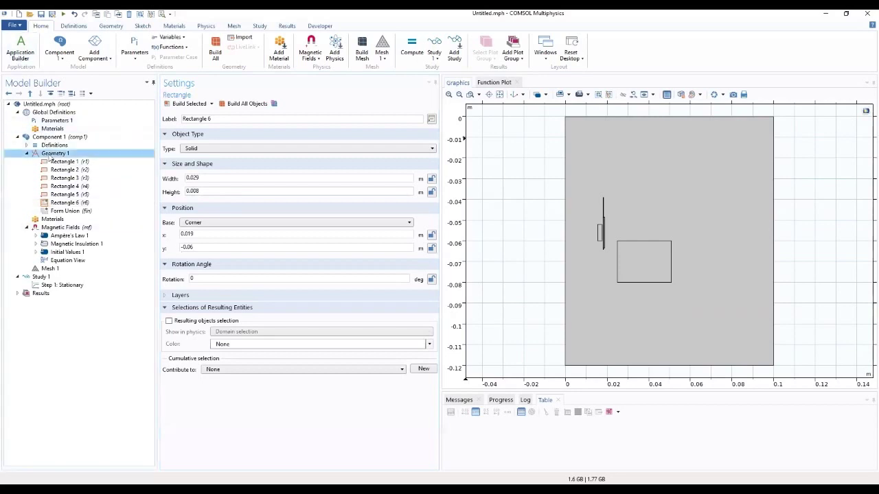
right_click(51, 157)
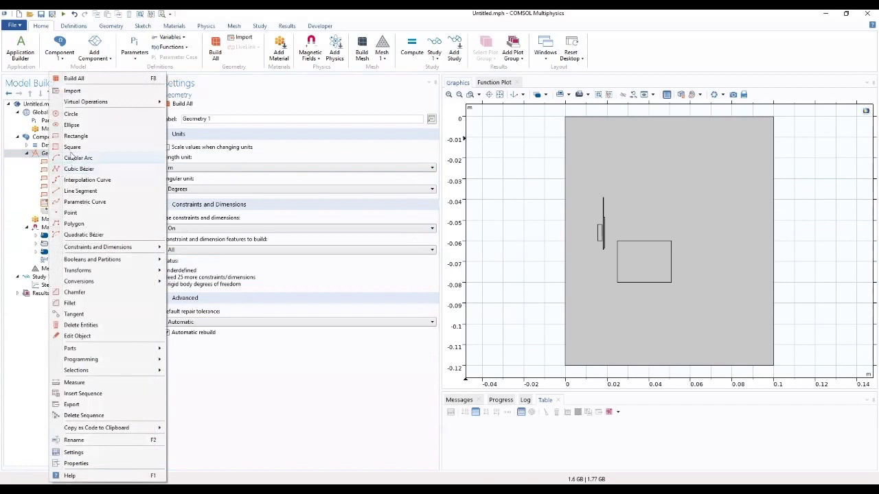
left_click(75, 136)
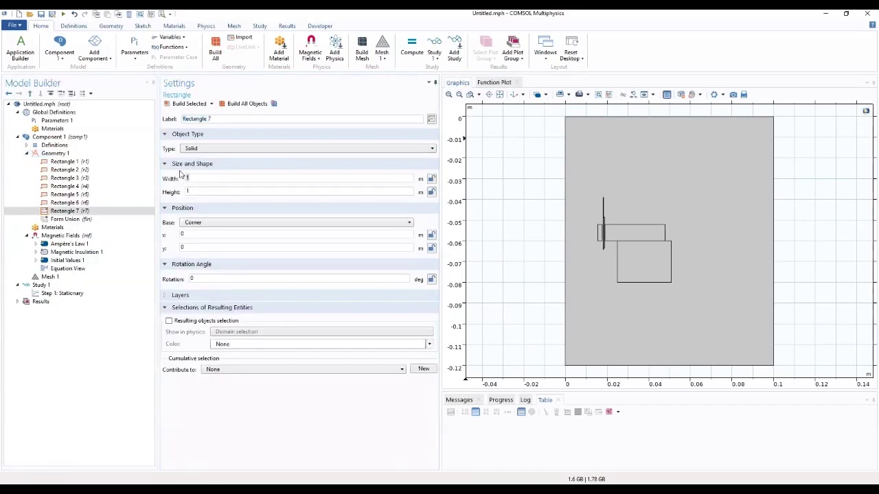
type("0.0355")
double_click(192, 192)
type("0.007")
Step: Place the seventh rectangle's corner at x 0.0155, y -0.087
type("0.0155")
key("Tab")
type("-0.087")
Step: Add an eighth rectangle to Geometry 1 with width 0.0095 m and height 0.035 m
left_click(62, 154)
right_click(63, 157)
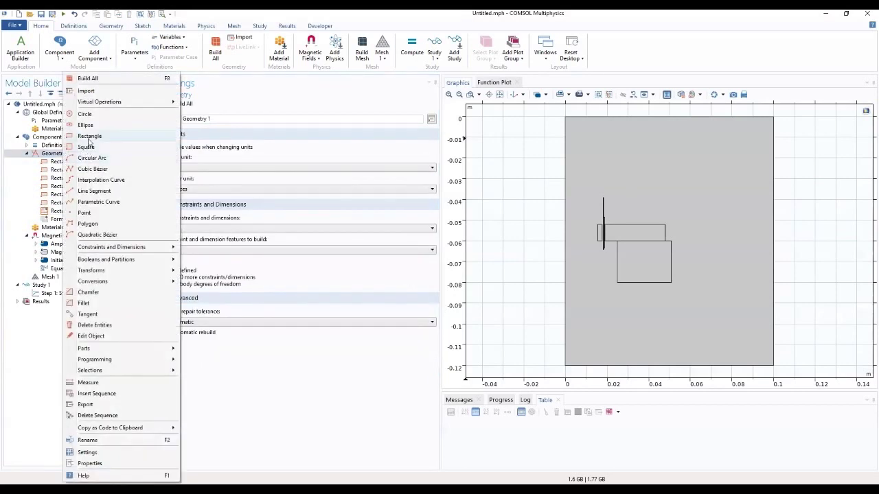
left_click(88, 138)
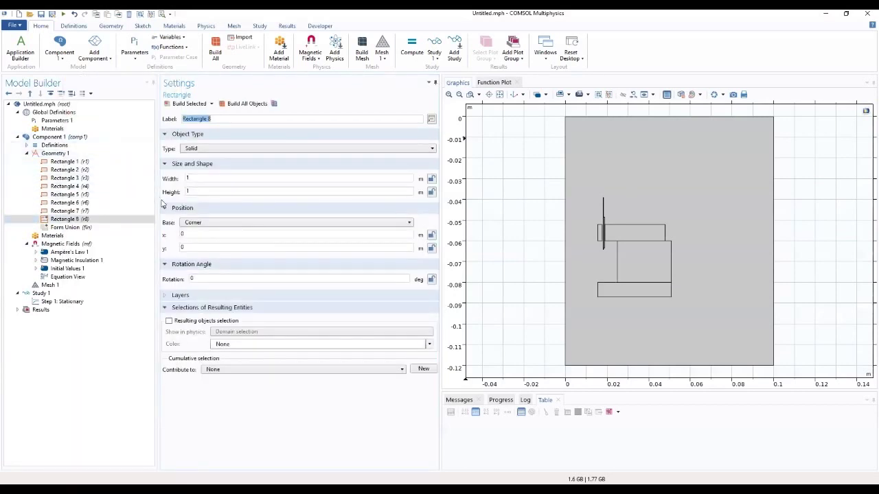
double_click(191, 178)
type("0.0095")
double_click(188, 192)
type("0.035")
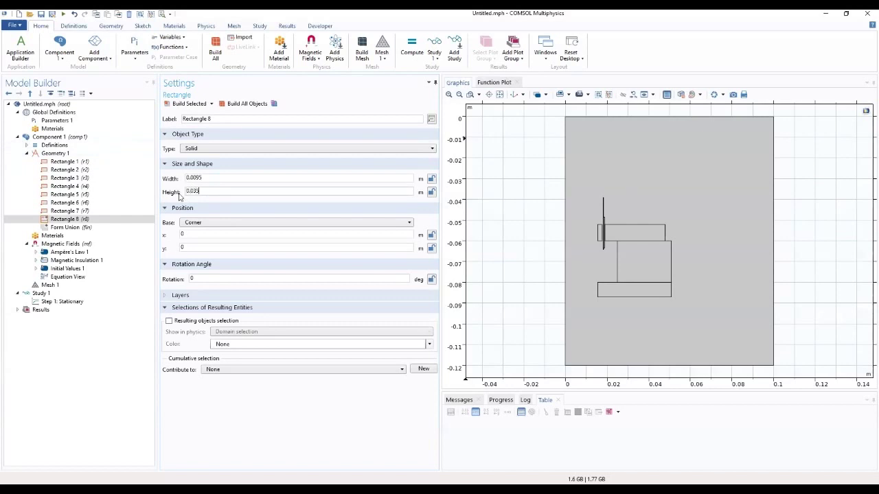
Step: Place the eighth rectangle's corner at x 0.006, y -0.087 and build it
left_click_drag(201, 233, 172, 236)
type("0.006")
double_click(183, 242)
key("BackSpace")
type("-0.087")
left_click(192, 103)
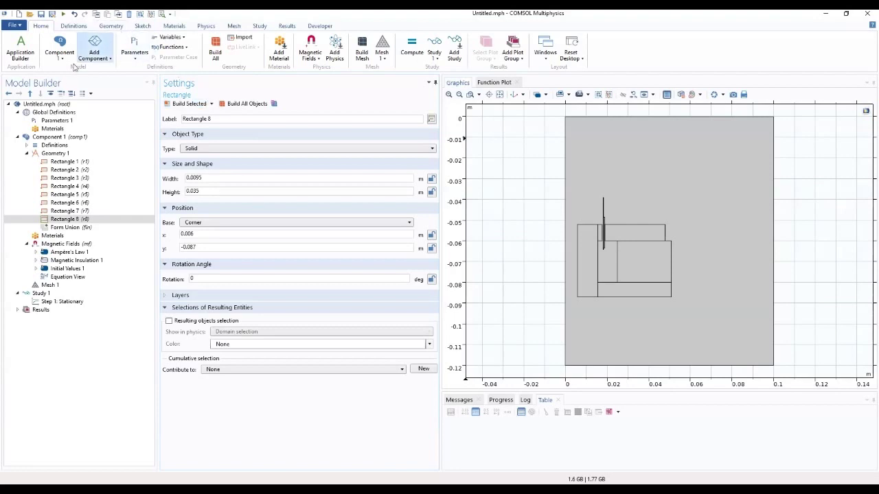
Step: Add an If + End If block to Geometry 1 with the condition originalgeometry
left_click(61, 153)
right_click(68, 156)
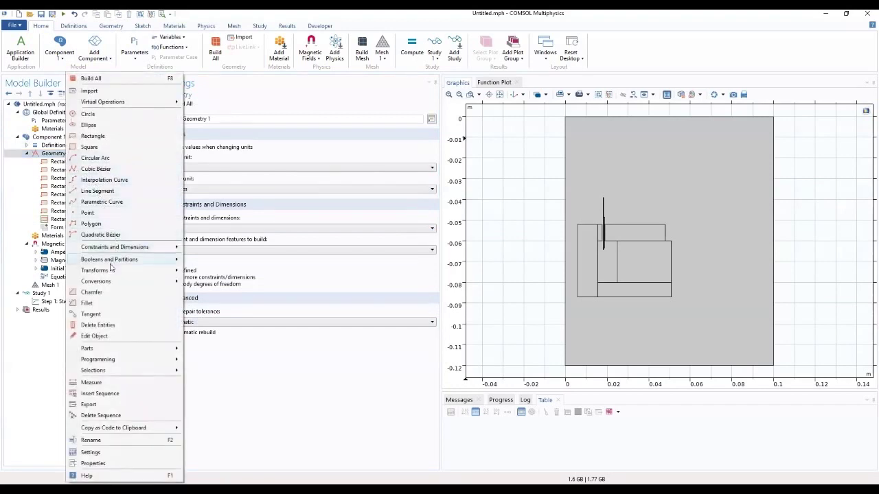
mouse_move(112, 360)
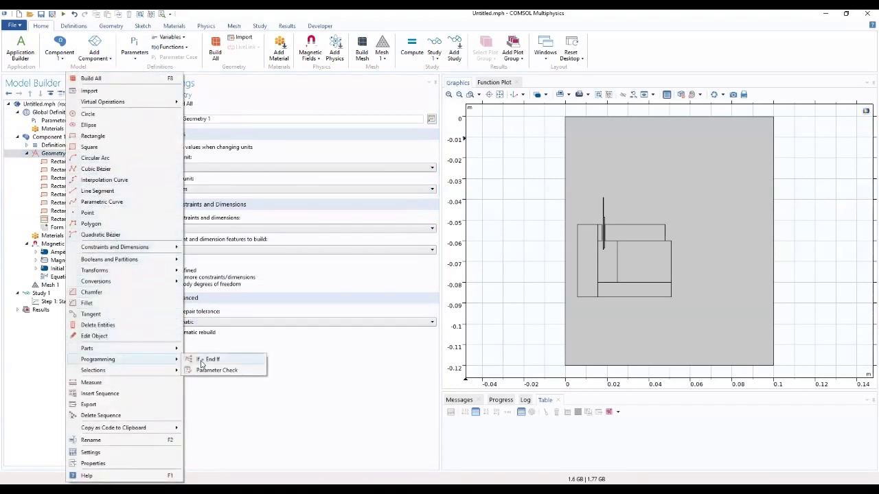
left_click(200, 361)
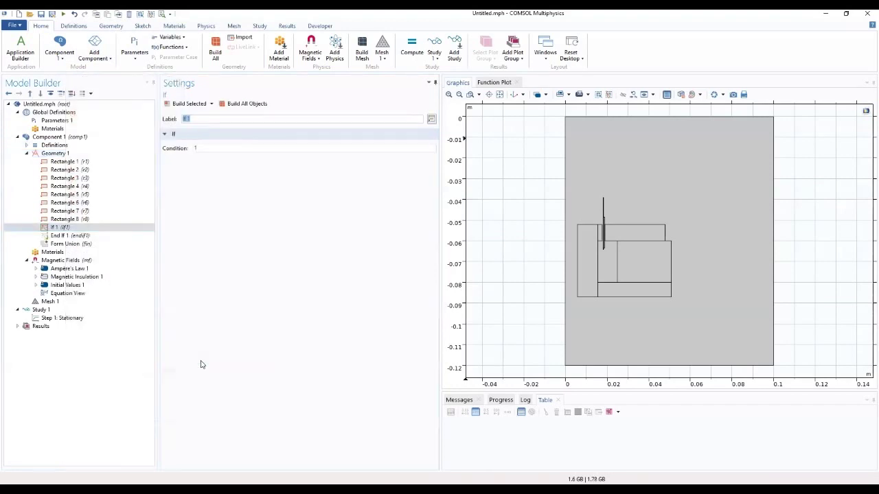
double_click(210, 148)
type("originalgeometry")
left_click(95, 228)
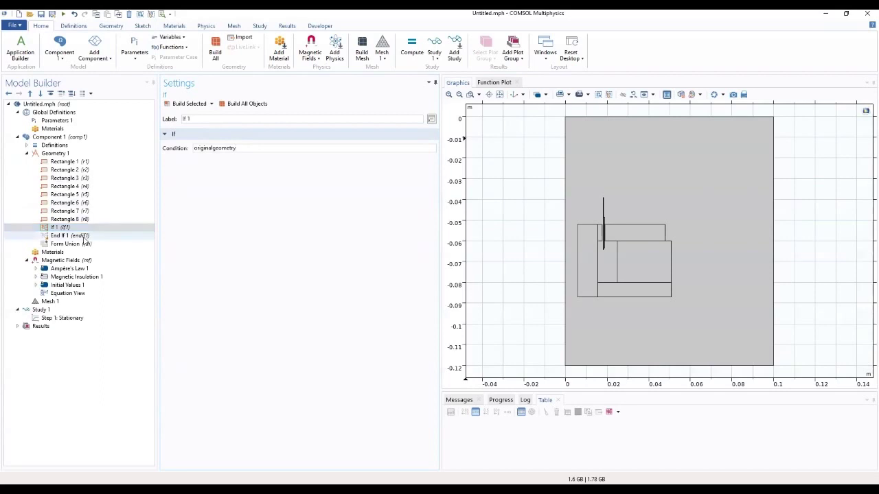
Step: Add a polygon inside the If block of Geometry 1 with its first vertex at x 0.0155, y -0.087
left_click(45, 155)
right_click(45, 155)
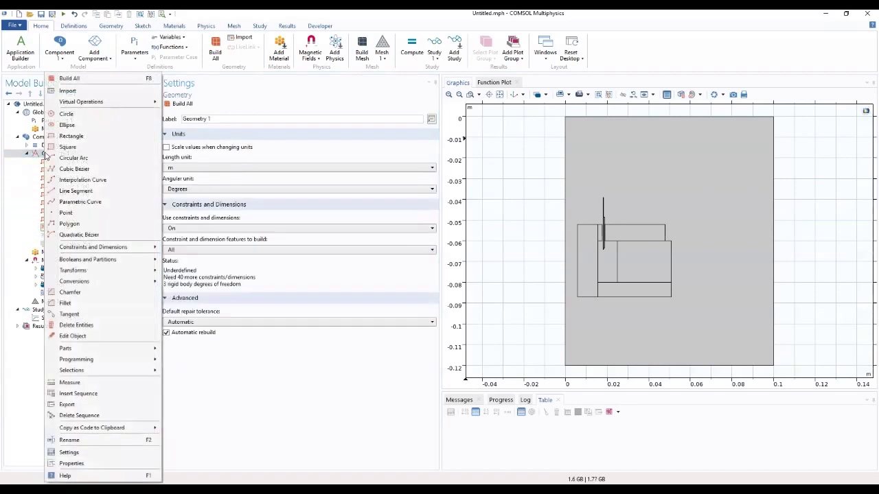
left_click(69, 224)
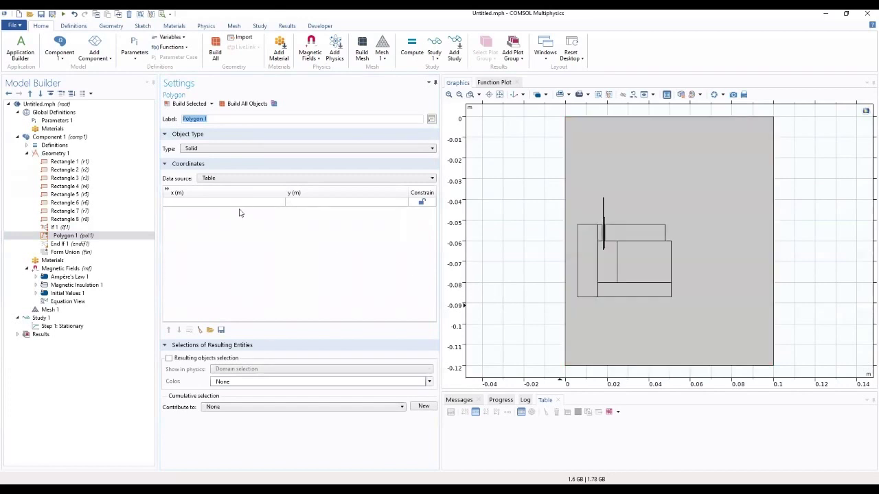
left_click(245, 203)
left_click(248, 202)
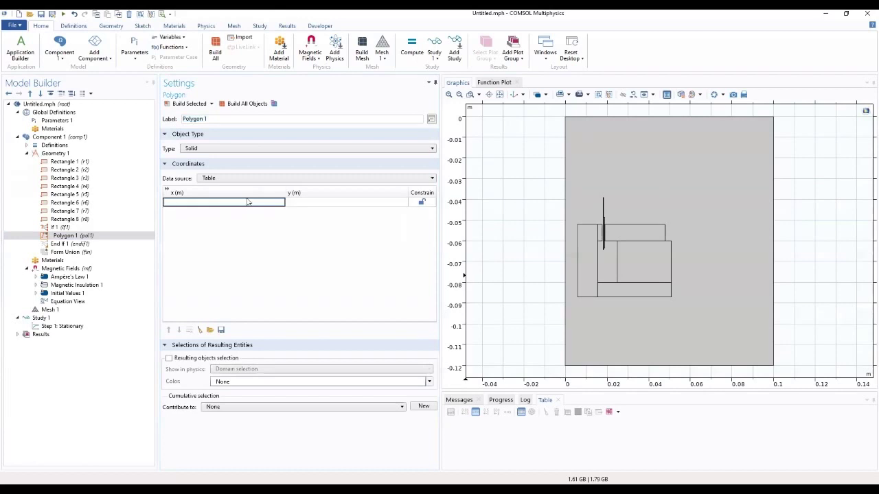
type("0.0155")
left_click(320, 203)
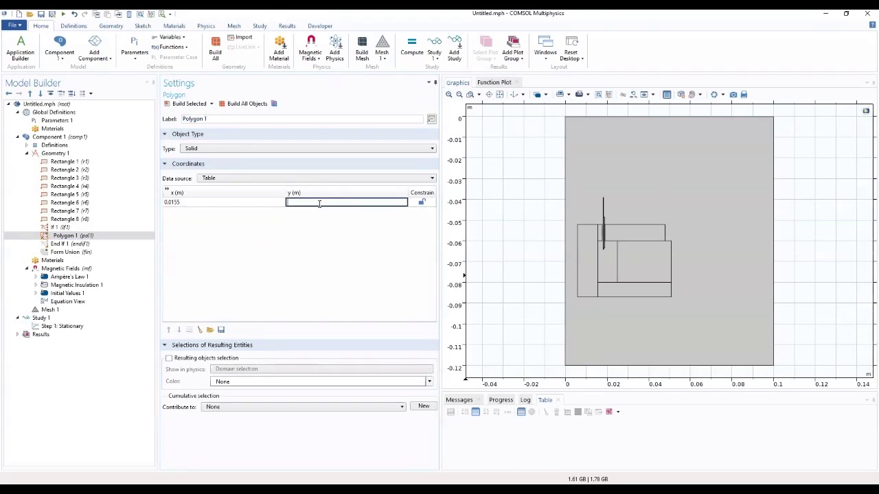
type("-0.087")
key("Return")
Step: Enter the polygon's second vertex at x 0.036 and y -0.087, reusing the first vertex's y value
left_click(252, 210)
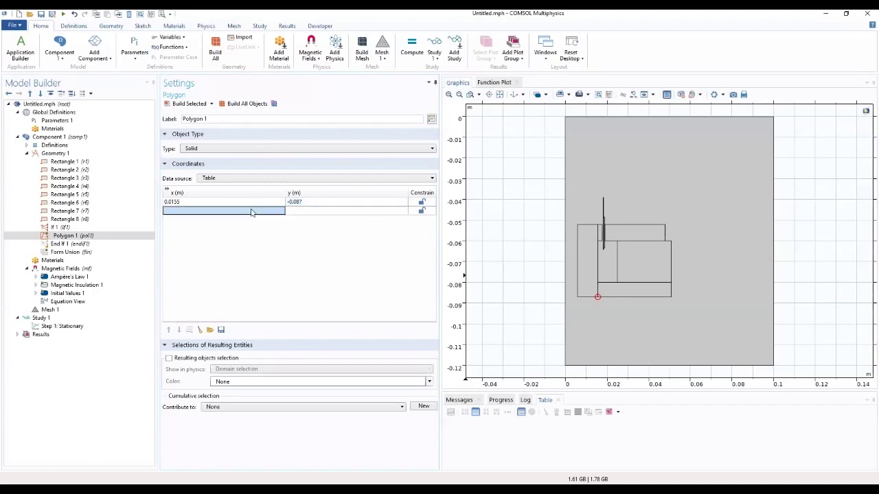
type("0")
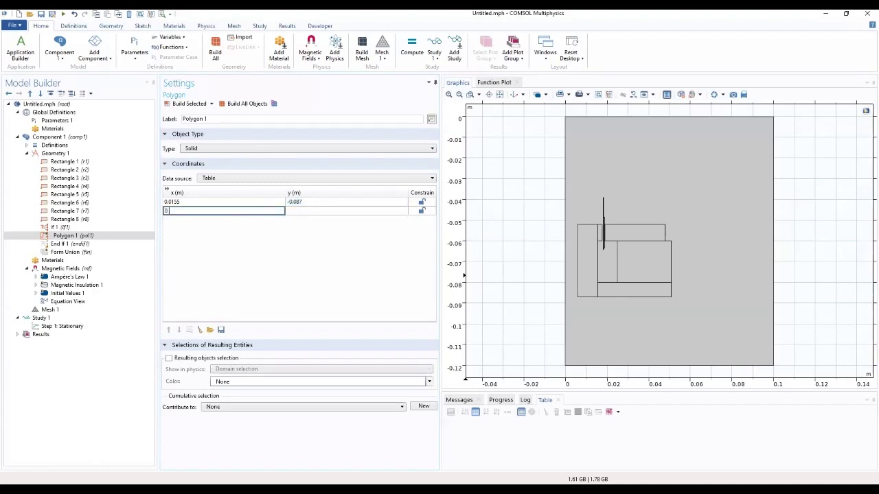
type(".036")
left_click(307, 211)
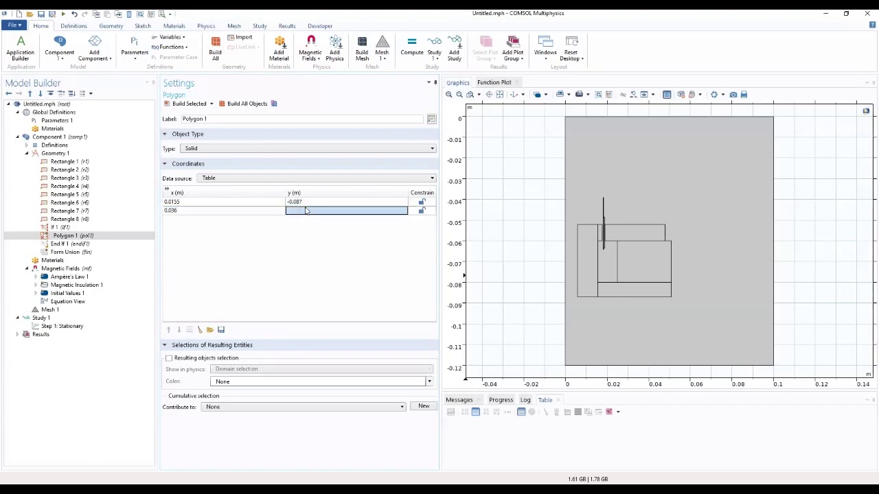
left_click(307, 211)
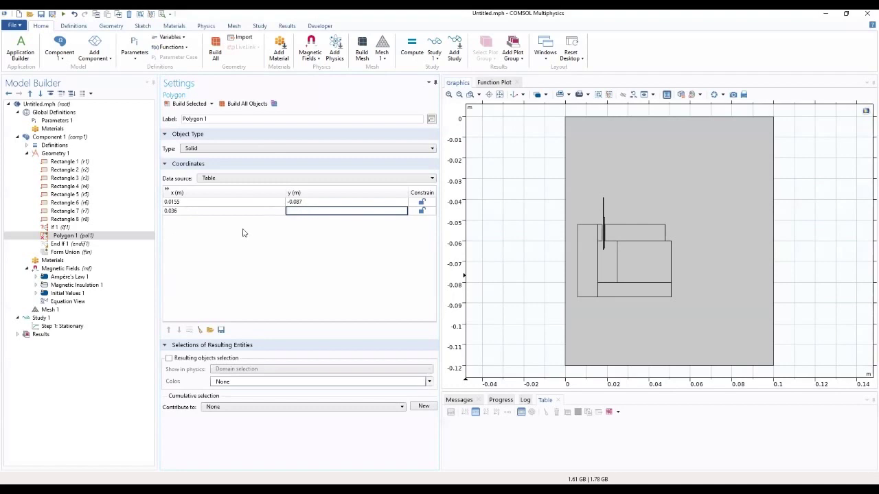
left_click(245, 232)
double_click(309, 202)
key("ctrl+c")
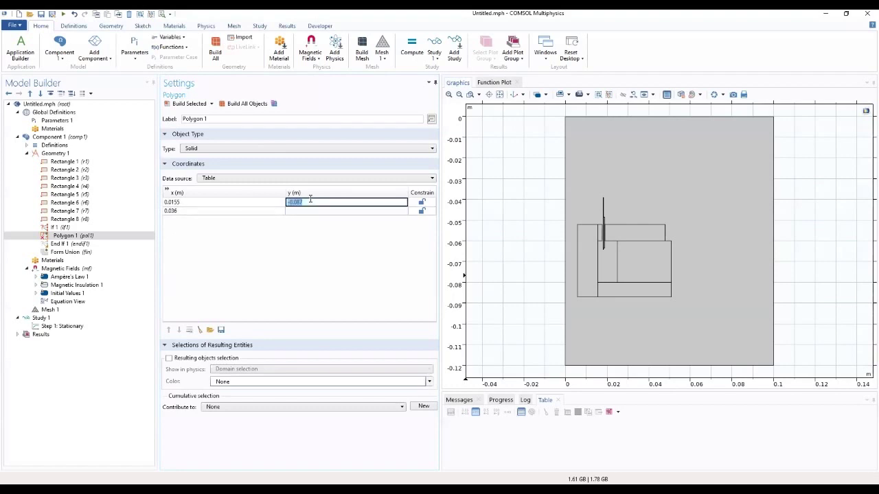
left_click(292, 210)
left_click(291, 211)
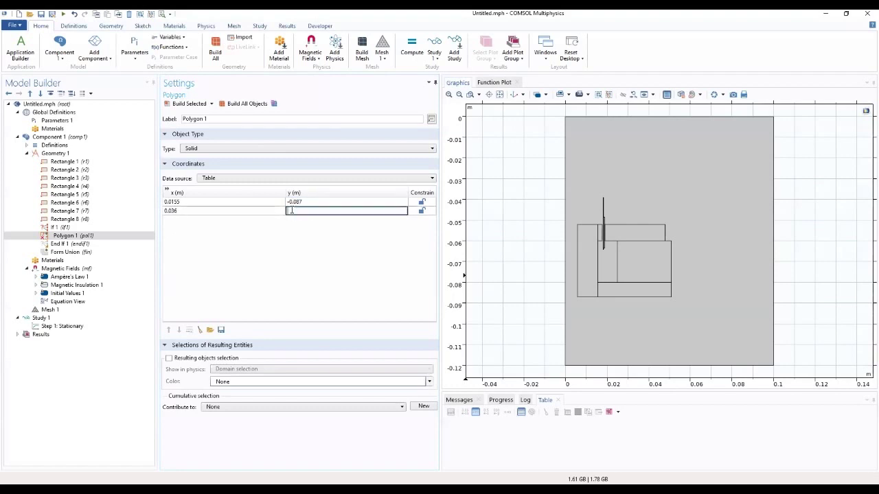
key("ctrl+v")
left_click(273, 233)
Step: Enter the polygon's third vertex at x 0.048 and y -0.082
left_click(249, 220)
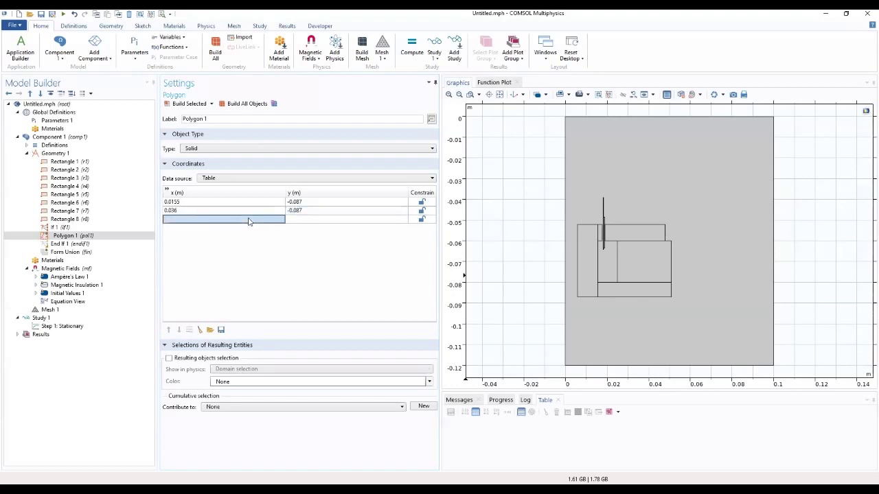
left_click(249, 220)
type("0.048")
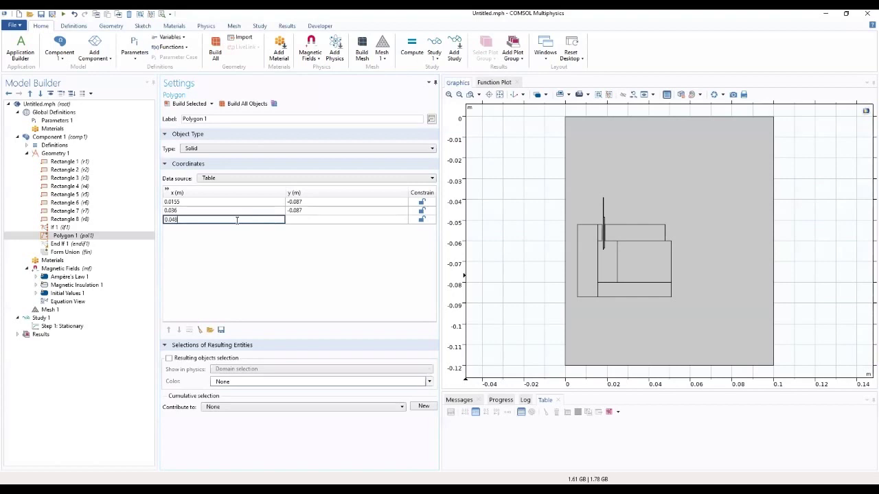
left_click_drag(195, 219, 156, 223)
left_click(350, 221)
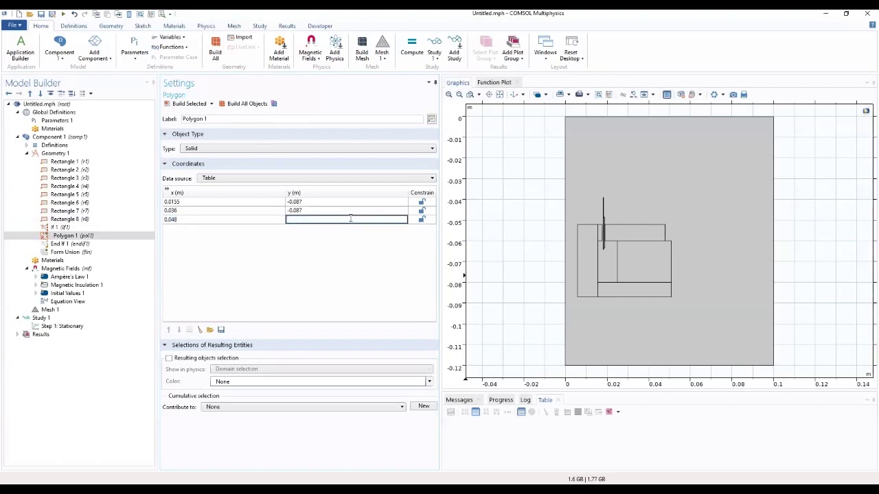
type("-0.082")
key("Return")
Step: Enter the polygon's fourth vertex at x 0.048 and y -0.08
left_click(228, 228)
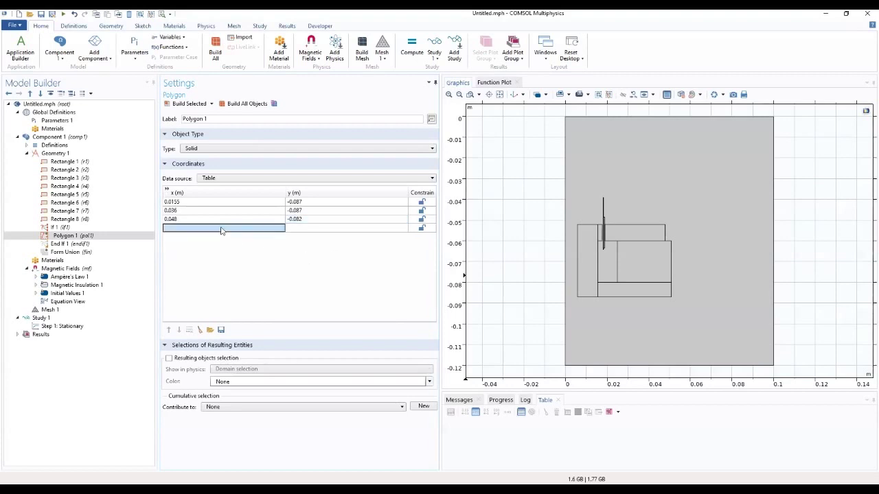
type("0.048")
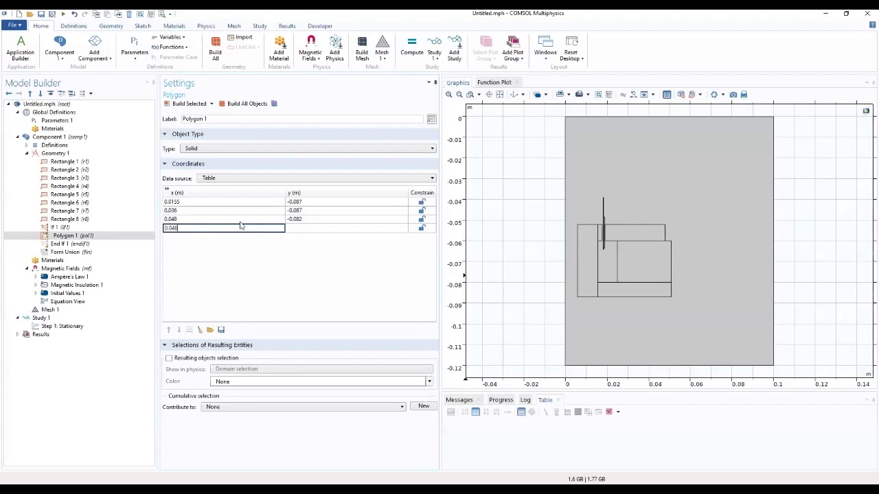
left_click(328, 226)
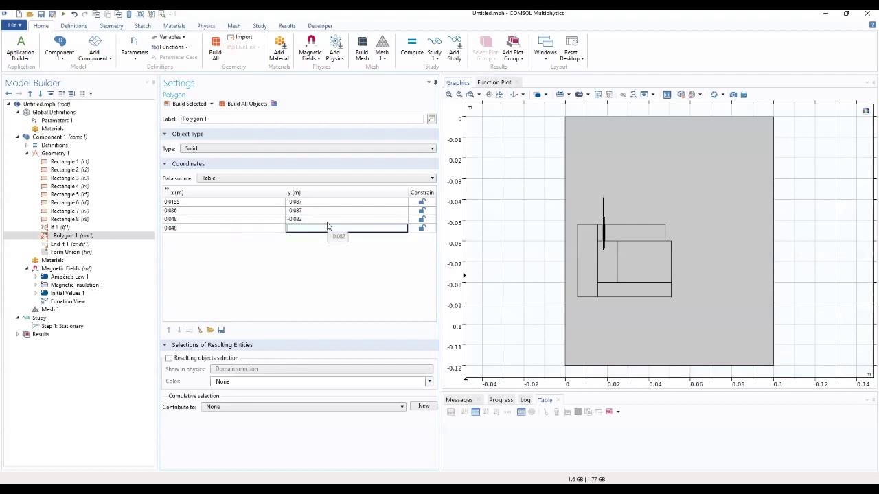
type("-0.08")
left_click(205, 248)
Step: Enter the polygon's fifth vertex at x 0.155 and y -0.08, and build the polygon
left_click(200, 238)
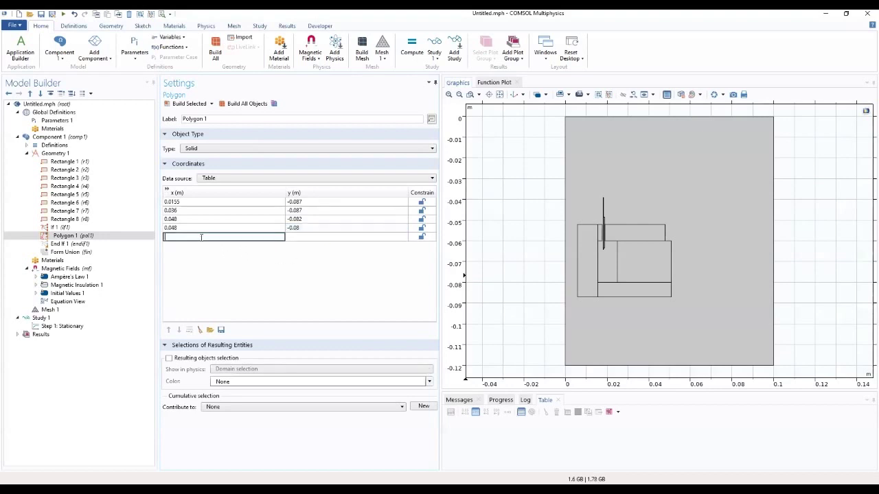
type("0.155")
left_click(289, 239)
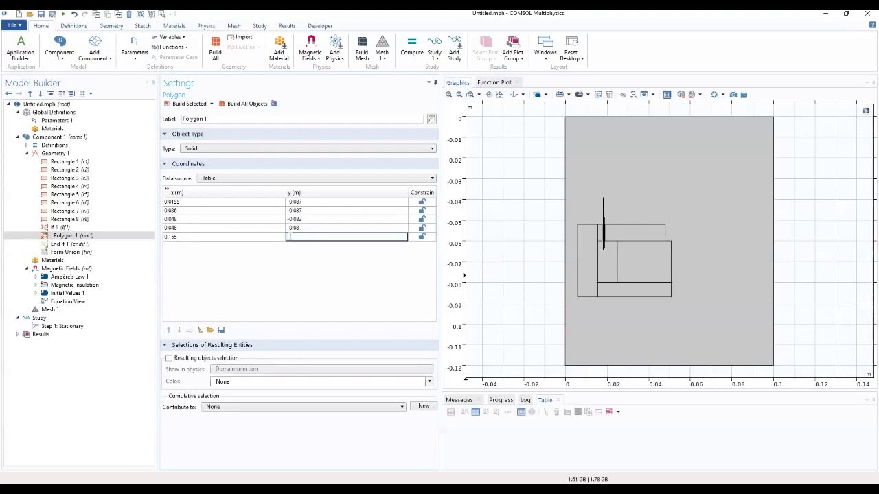
type("-0.13")
left_click(297, 287)
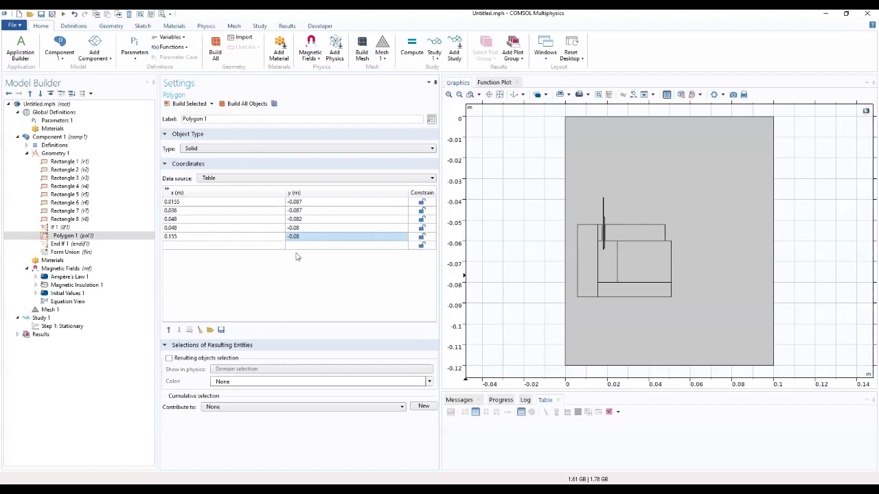
left_click(185, 105)
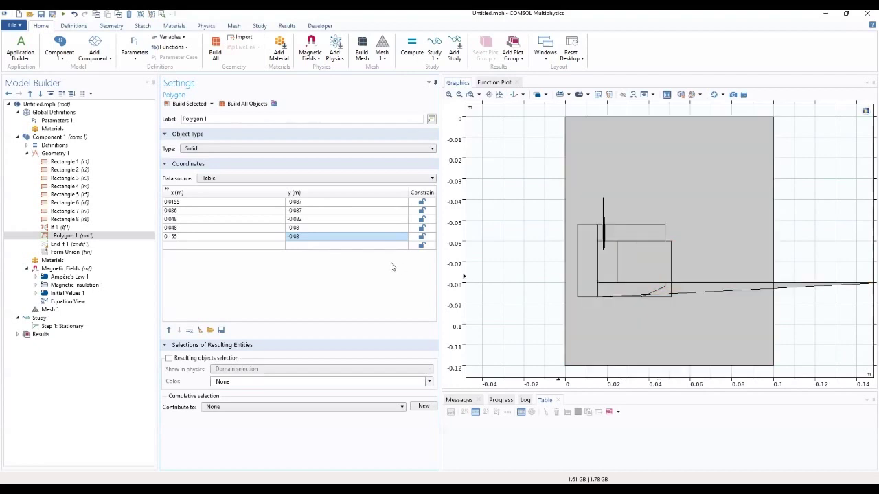
Step: Correct the fifth polygon vertex's x coordinate to 0.0155 and rebuild the polygon
left_click(123, 237)
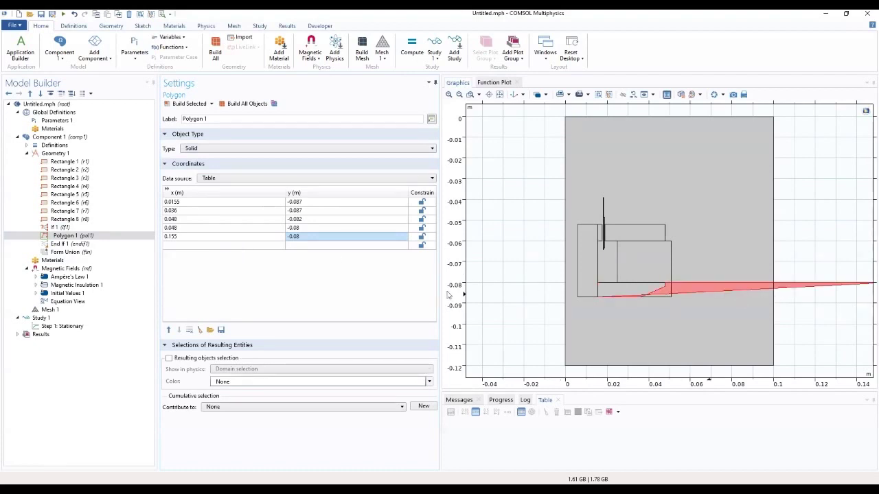
double_click(170, 237)
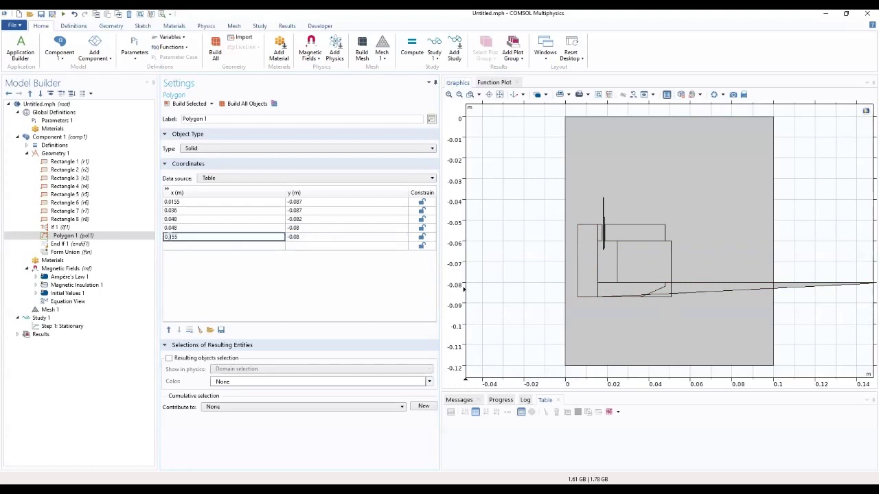
type("0")
left_click(173, 246)
left_click(185, 104)
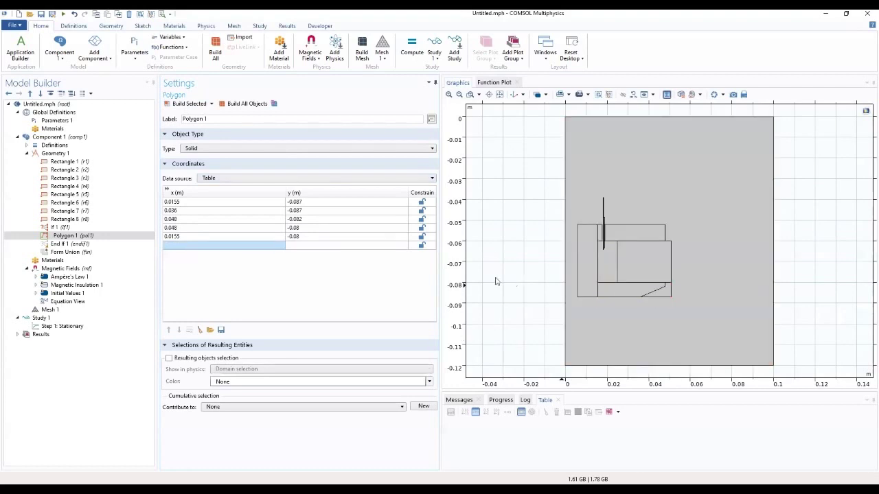
Step: Add a disk selection to the component's Definitions with its center at x 0.03 m, y -0.084 m
left_click(55, 146)
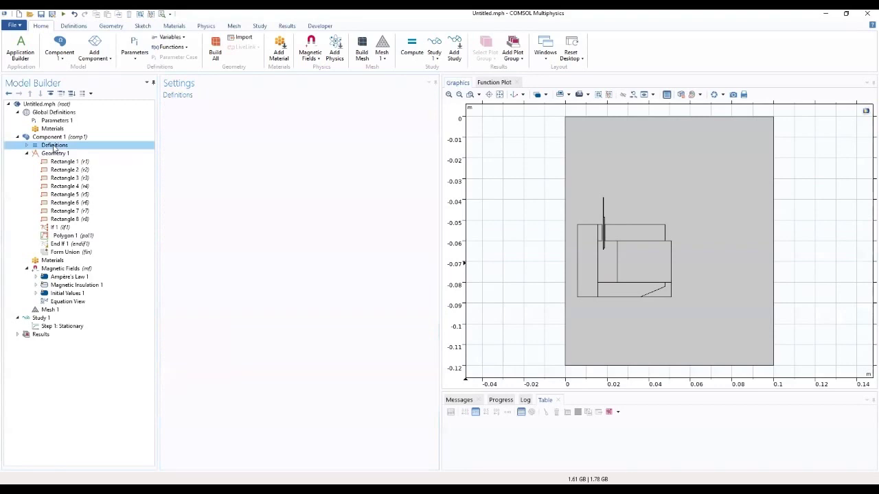
right_click(54, 147)
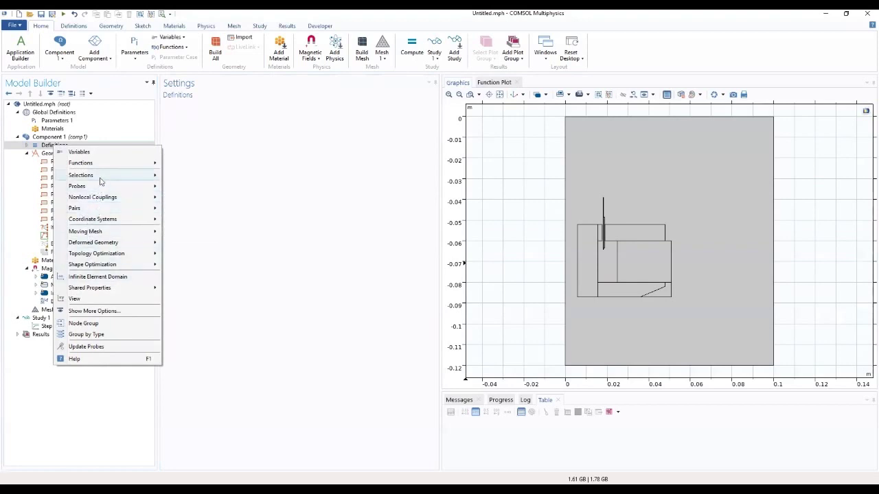
mouse_move(100, 181)
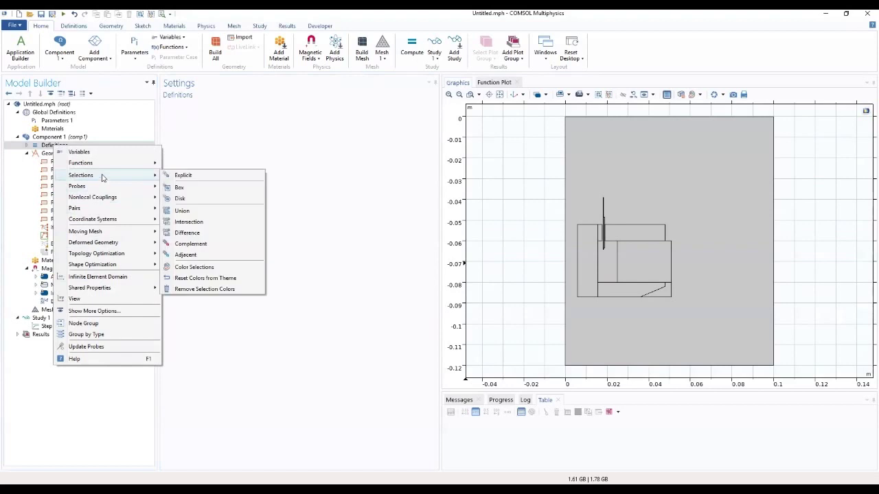
left_click(193, 204)
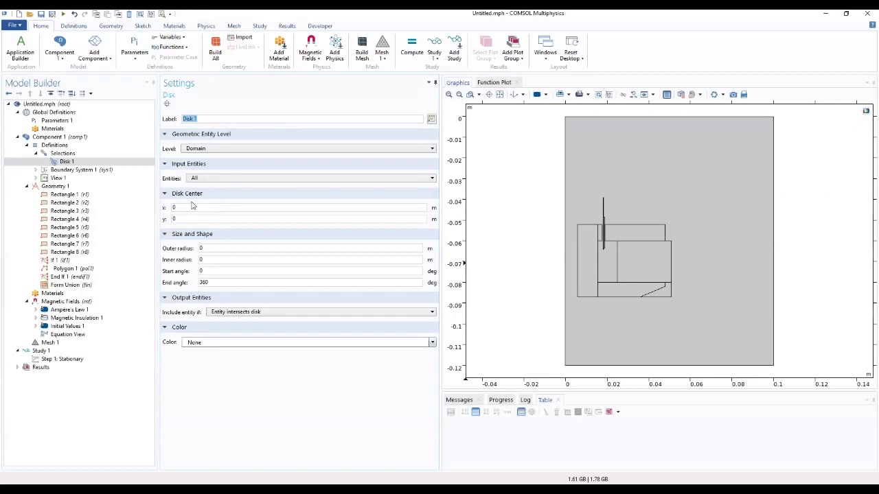
double_click(174, 207)
type("0.03")
left_click(177, 217)
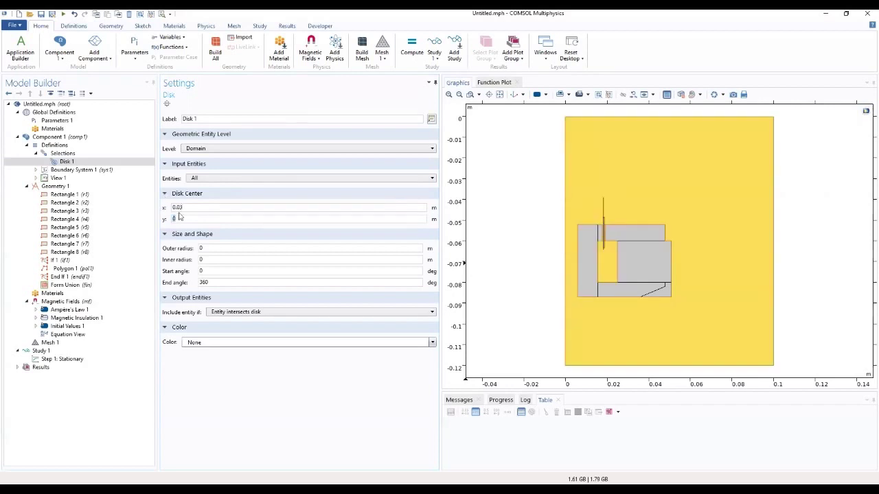
type("-0.04")
left_click(304, 373)
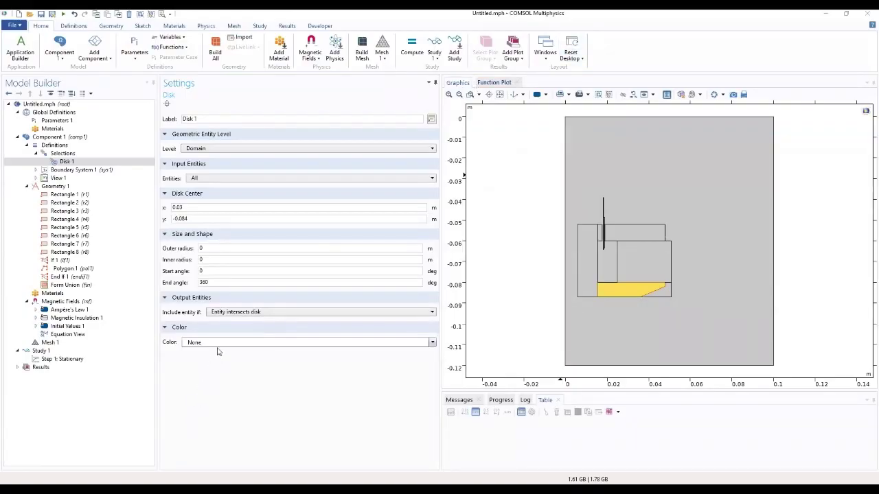
Step: Duplicate the disk selection and set the copy's center x coordinate to 0.05 m
right_click(60, 164)
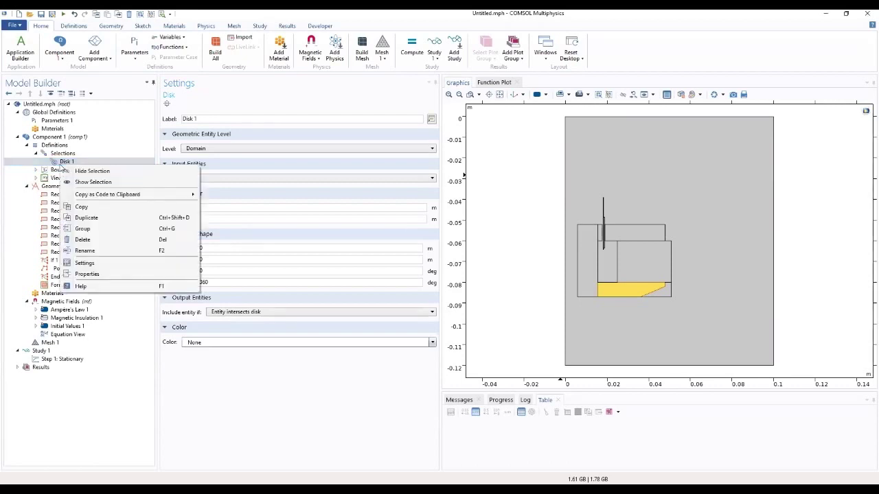
left_click(80, 219)
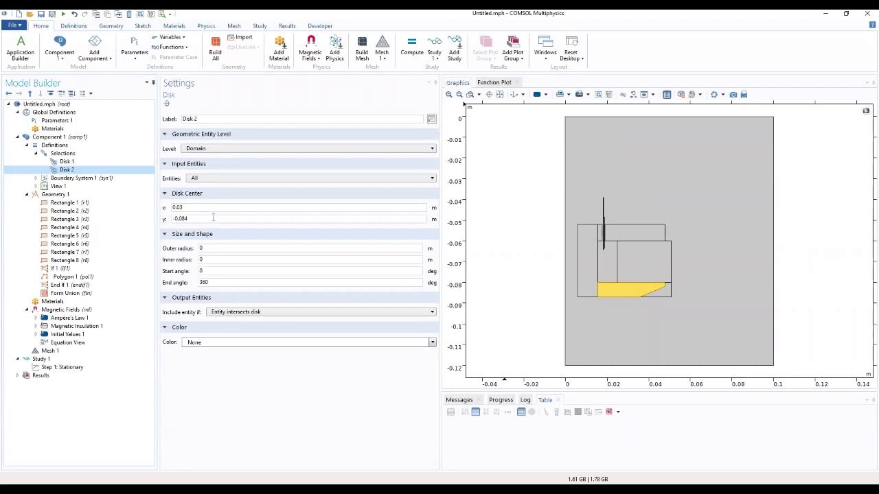
left_click_drag(195, 217, 166, 219)
left_click(200, 206)
key("BackSpace")
type("5")
left_click(259, 374)
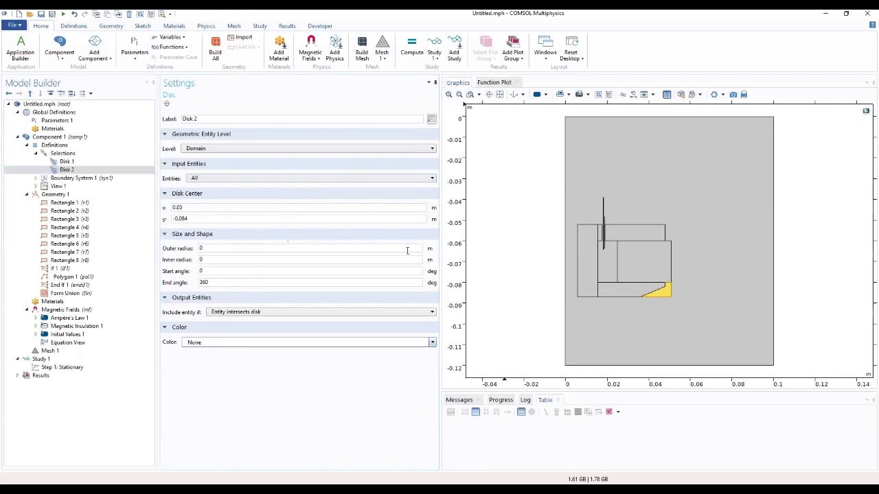
Step: Add a box selection to the component's Definitions with x limits from 0.01 m to 0.06 m
left_click(134, 170)
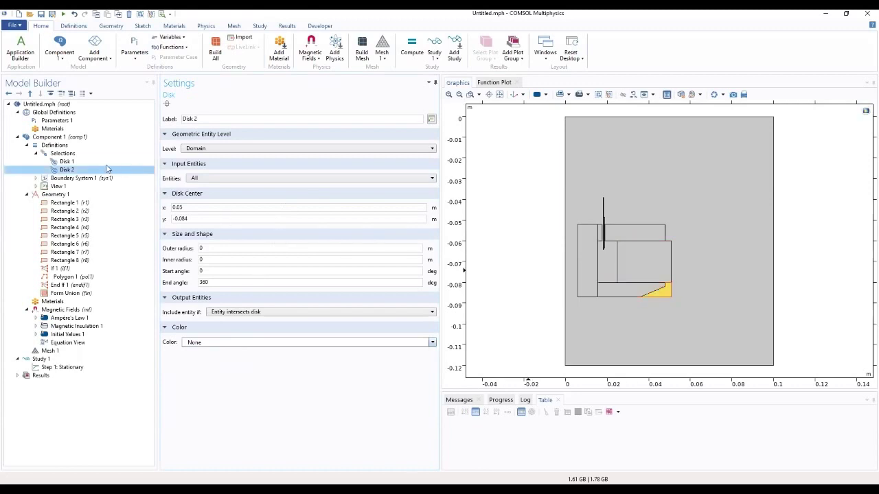
left_click(104, 170)
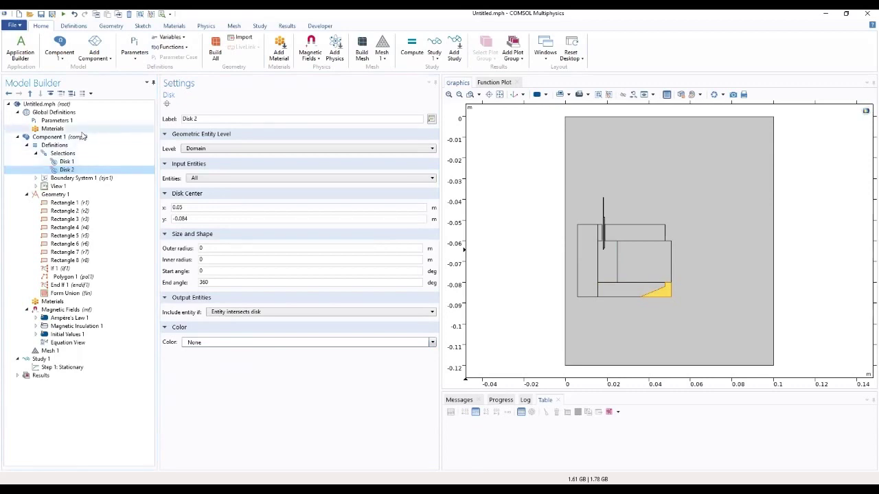
right_click(74, 156)
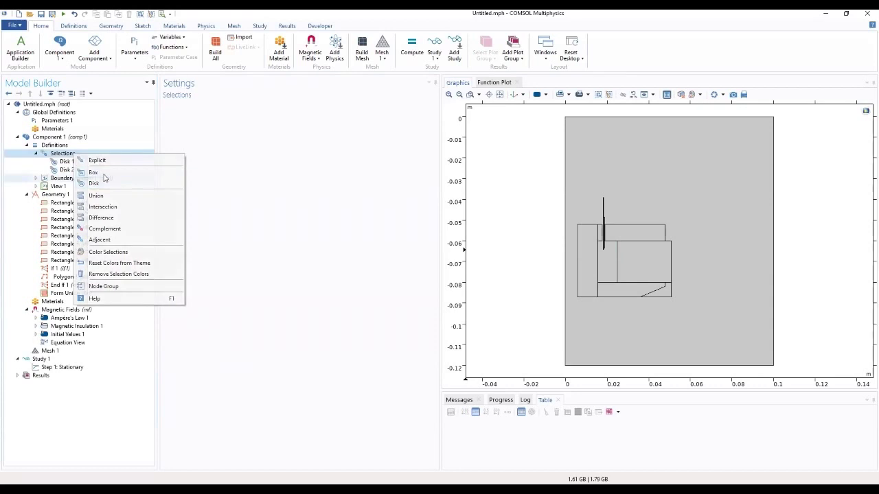
left_click(99, 173)
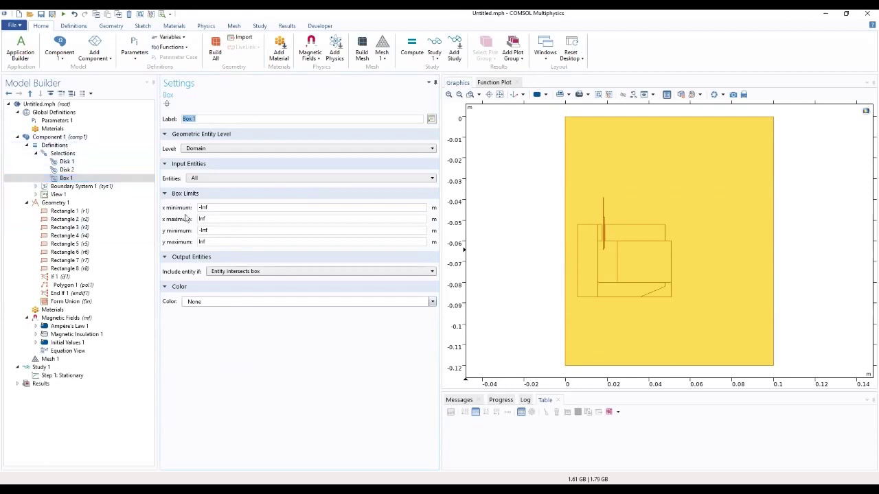
left_click(213, 208)
left_click_drag(213, 208, 194, 210)
type("0.01")
left_click_drag(208, 218, 178, 218)
type("0.06")
Step: Set the box selection's y minimum to -0.09 m and its y maximum to -0.07 m
left_click_drag(211, 230, 190, 234)
type("-0.09")
left_click_drag(207, 241, 191, 245)
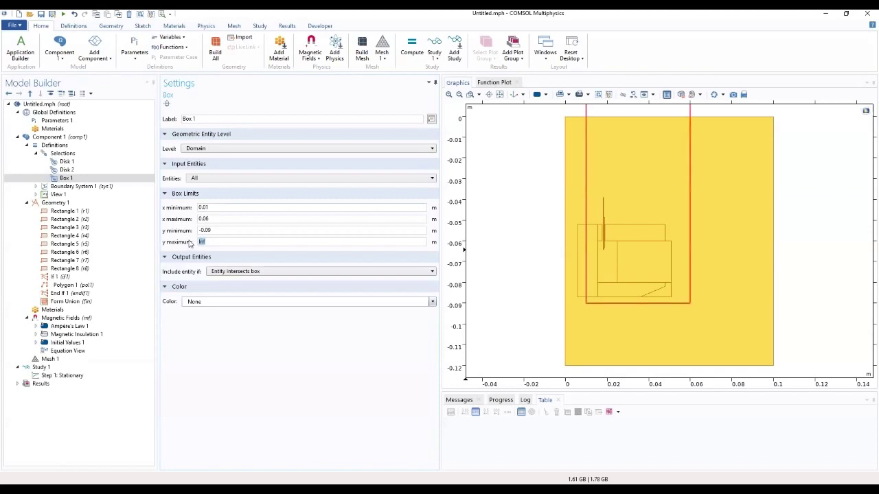
type("-0.07")
left_click(320, 345)
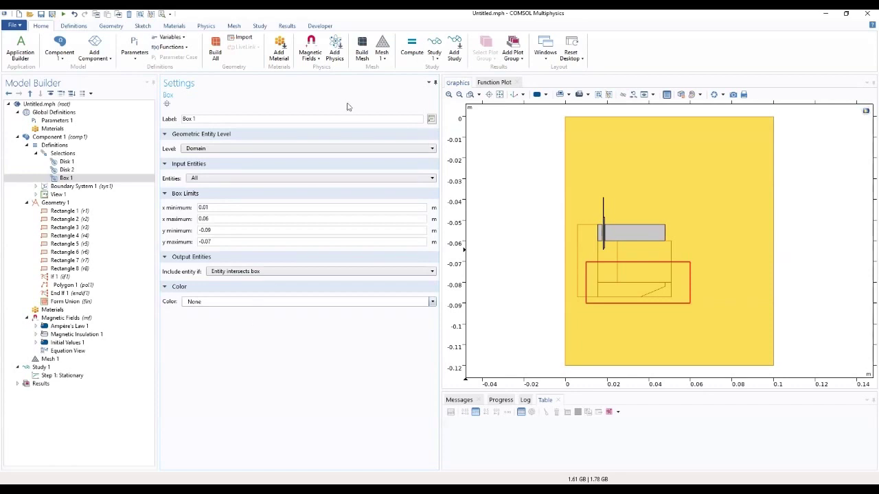
Step: Add a domain difference selection that subtracts Disk 2 from Box 1, and label it "left domain"
left_click(53, 155)
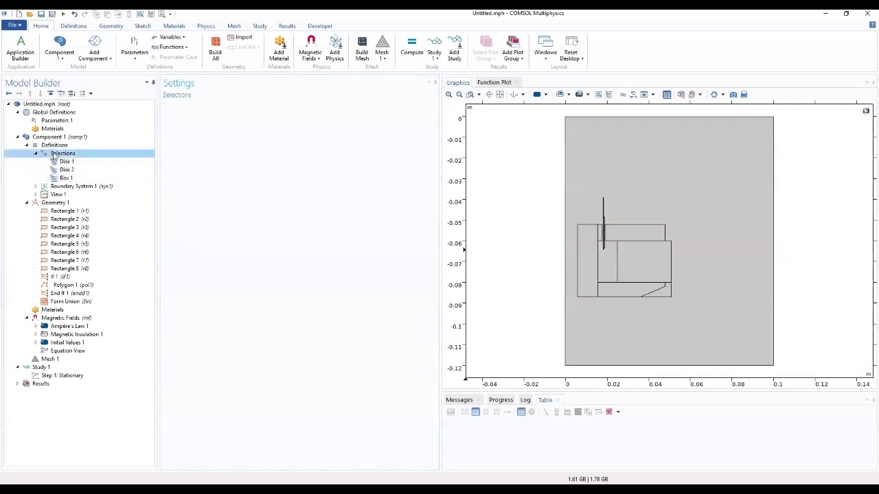
right_click(54, 155)
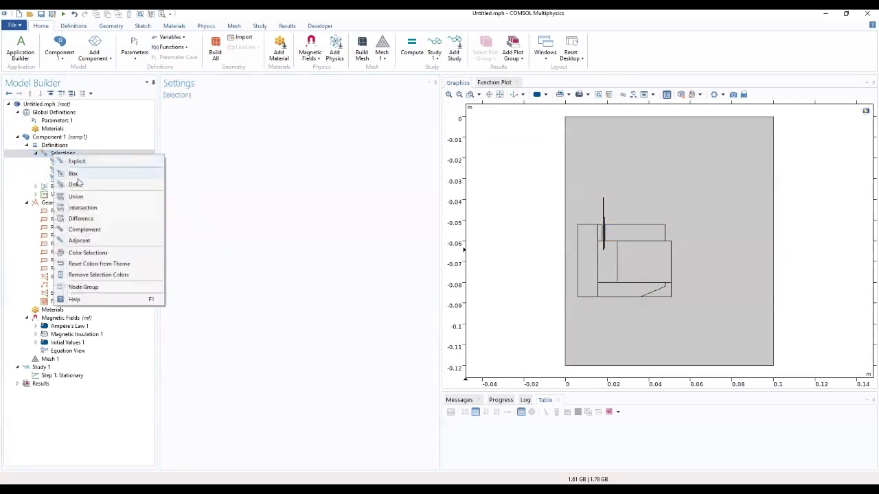
left_click(81, 219)
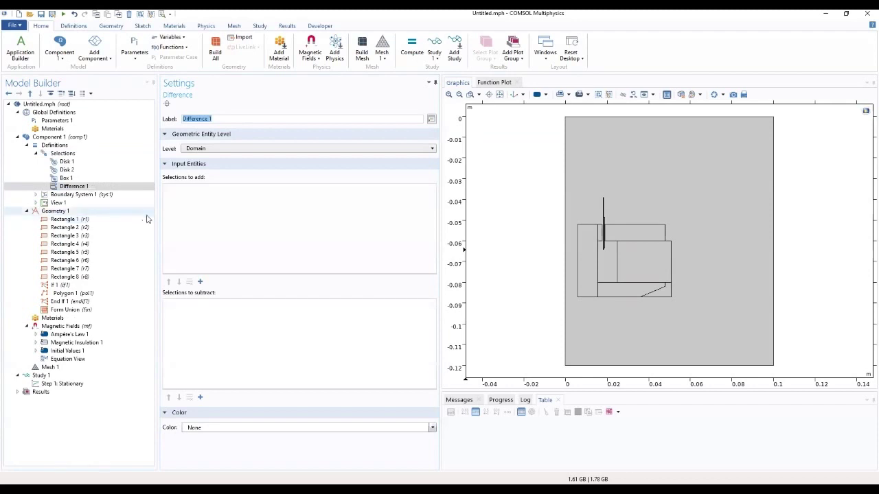
left_click(200, 283)
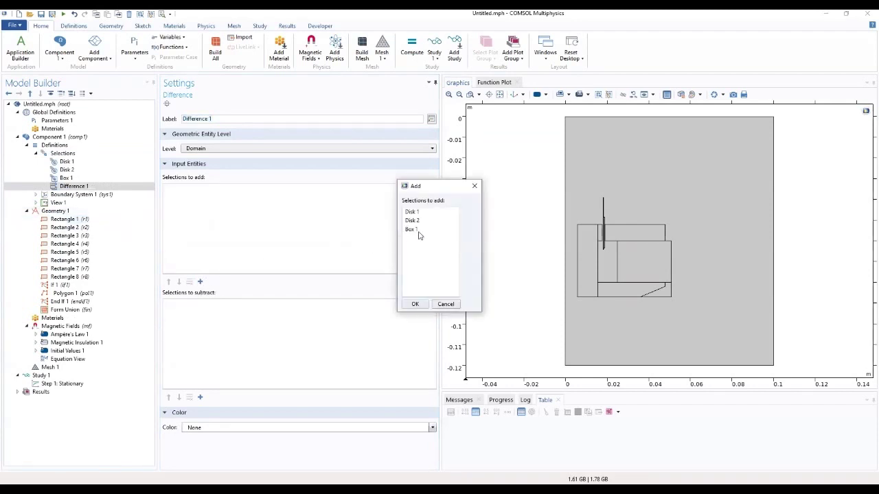
left_click(417, 230)
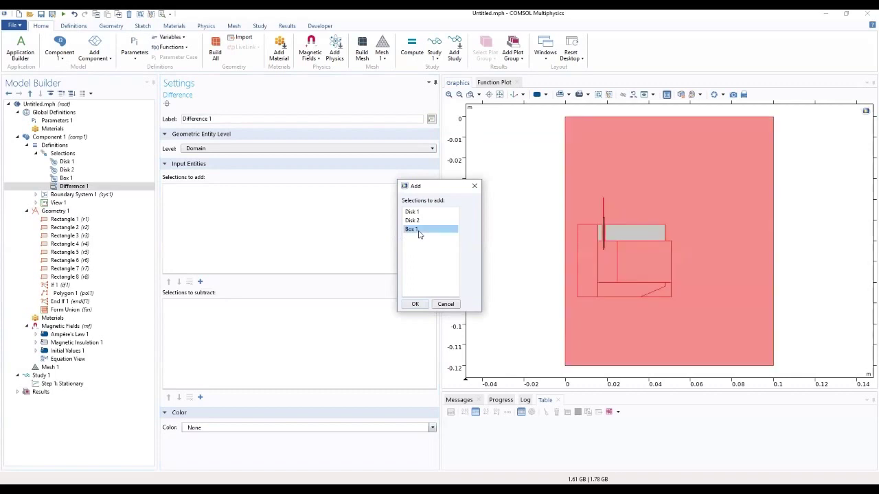
left_click(414, 304)
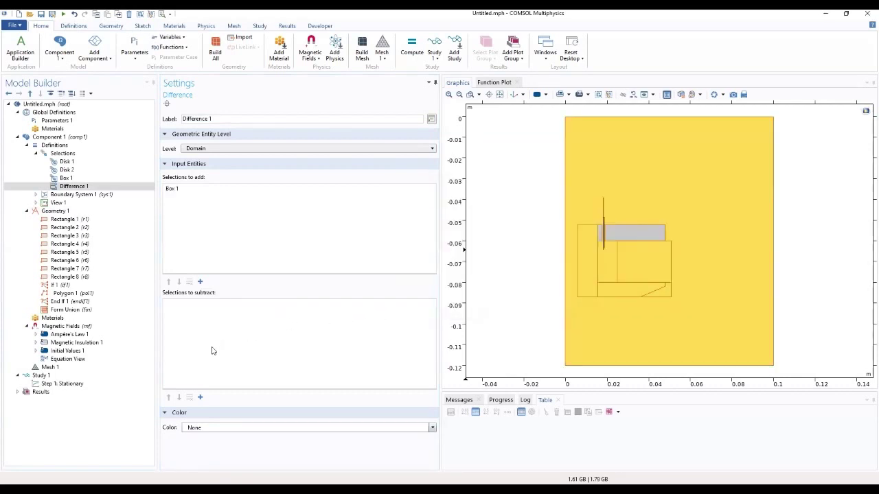
left_click(201, 399)
left_click(423, 220)
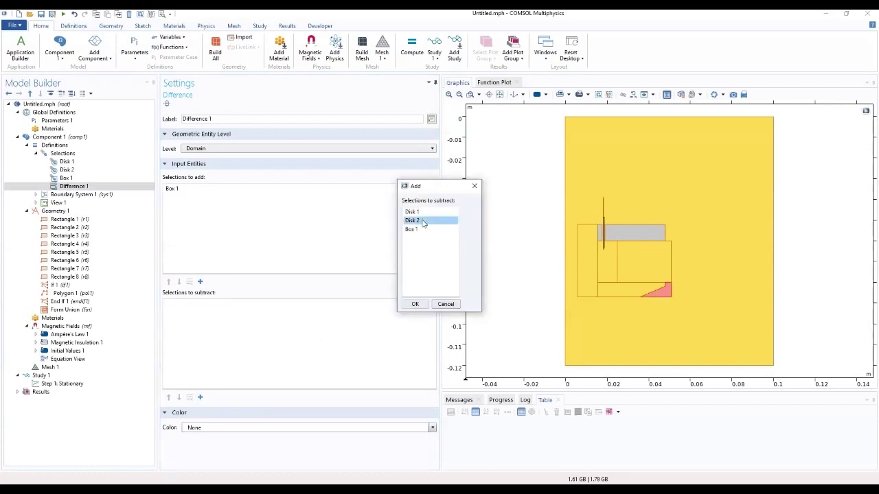
left_click(415, 305)
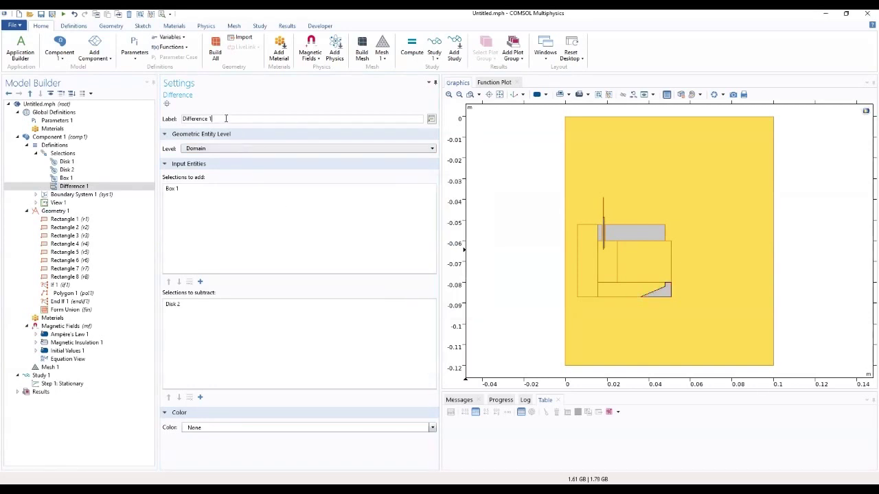
left_click_drag(225, 118, 168, 120)
type("left domain")
Step: Change the Box 1 selection's inclusion condition to "Entity inside box" and check the left domain selection
left_click(69, 179)
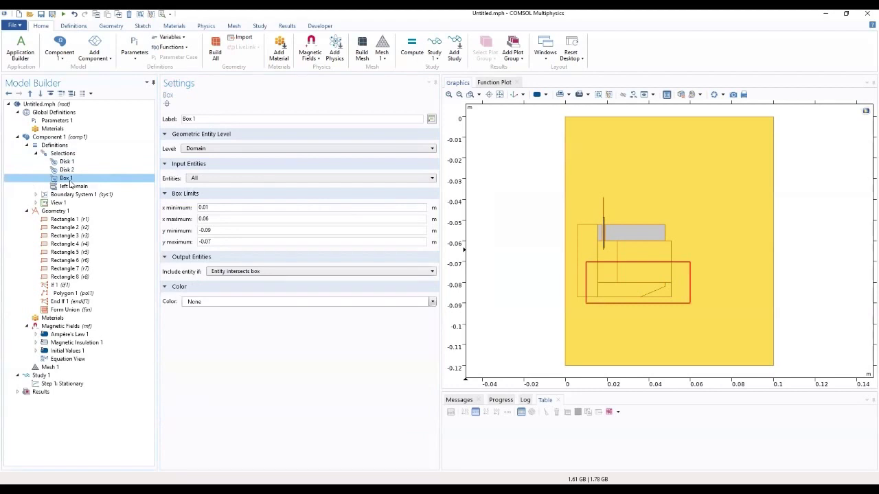
left_click(217, 272)
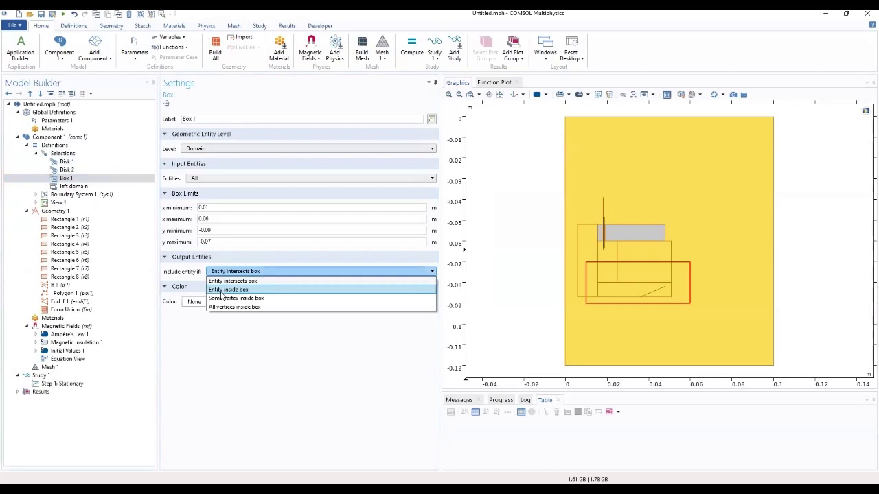
left_click(221, 290)
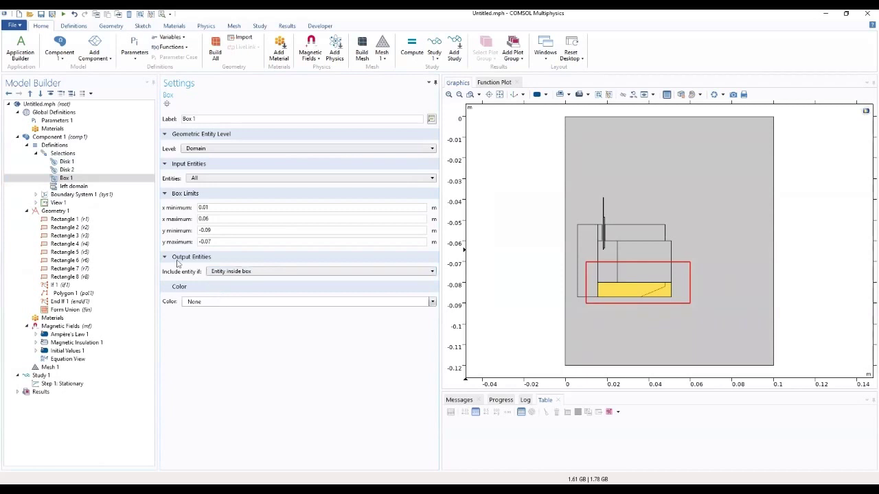
left_click(68, 187)
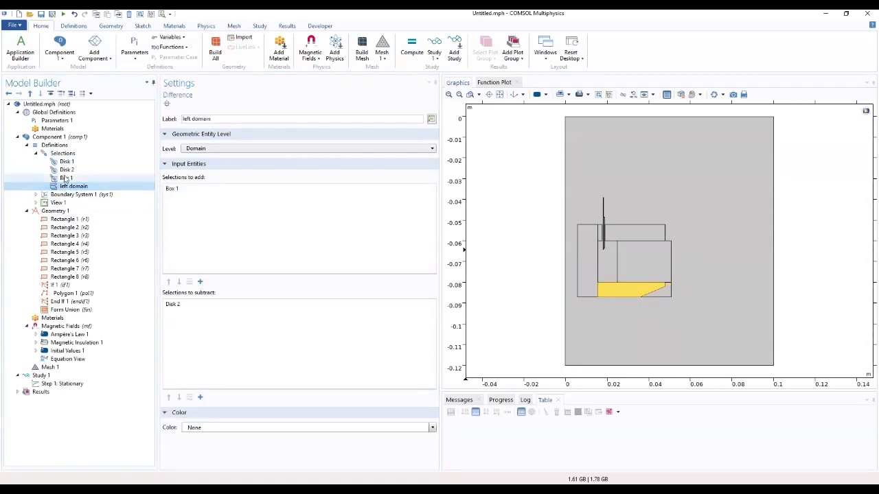
Step: Add a difference selection labelled "right domain" that subtracts Disk 1 from Box 1
left_click(57, 153)
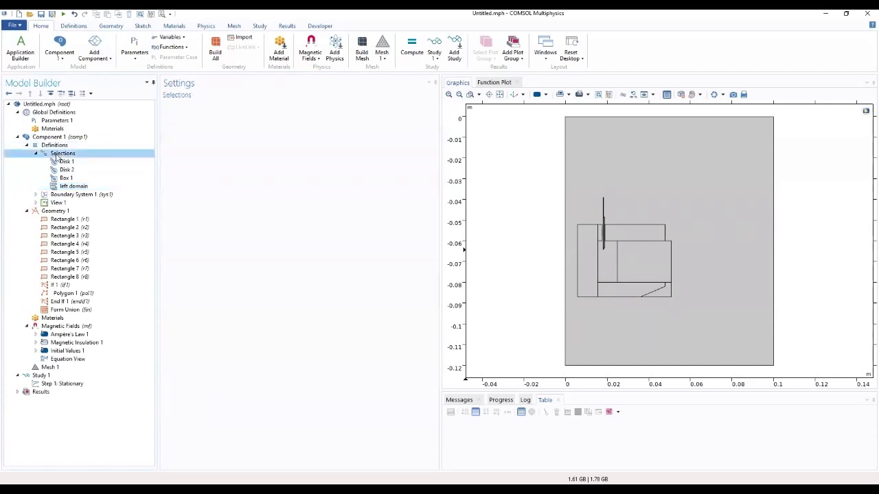
right_click(59, 155)
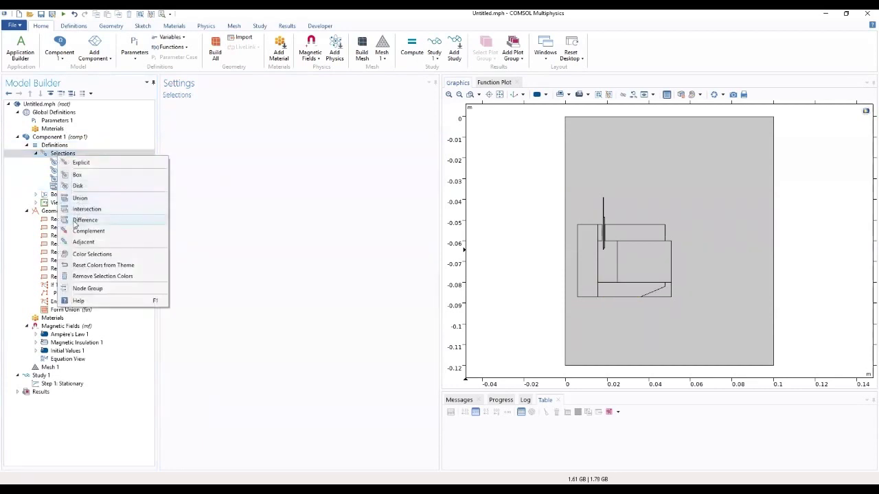
left_click(76, 221)
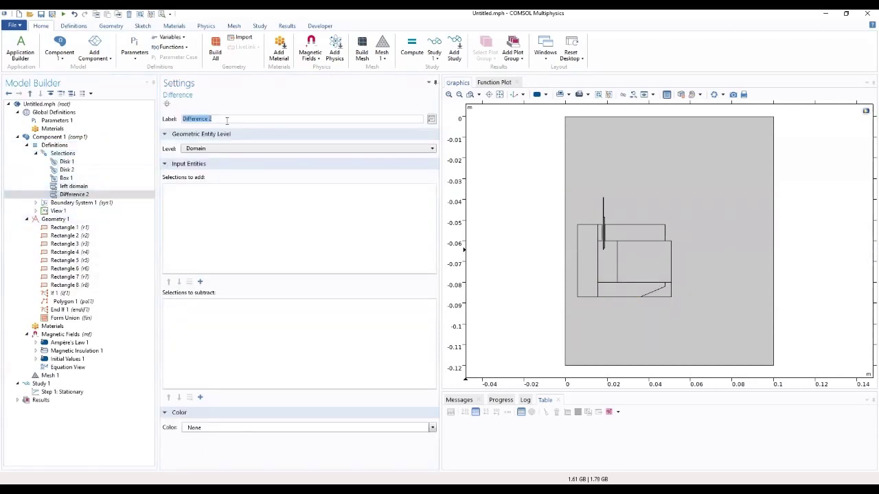
type("right domain")
left_click(199, 281)
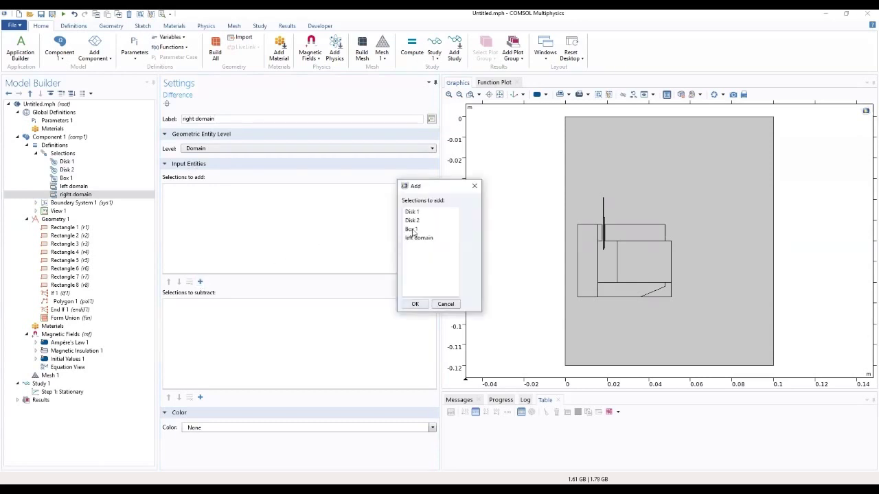
left_click(411, 229)
left_click(415, 305)
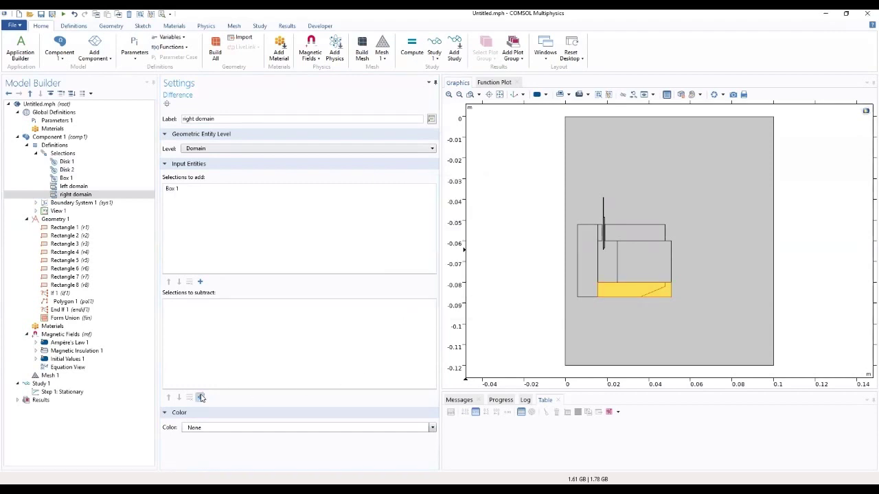
left_click(201, 398)
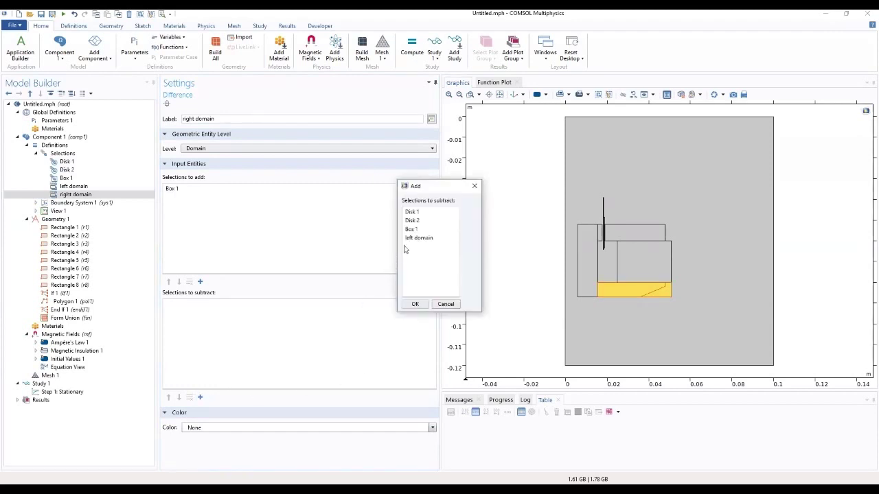
left_click(419, 213)
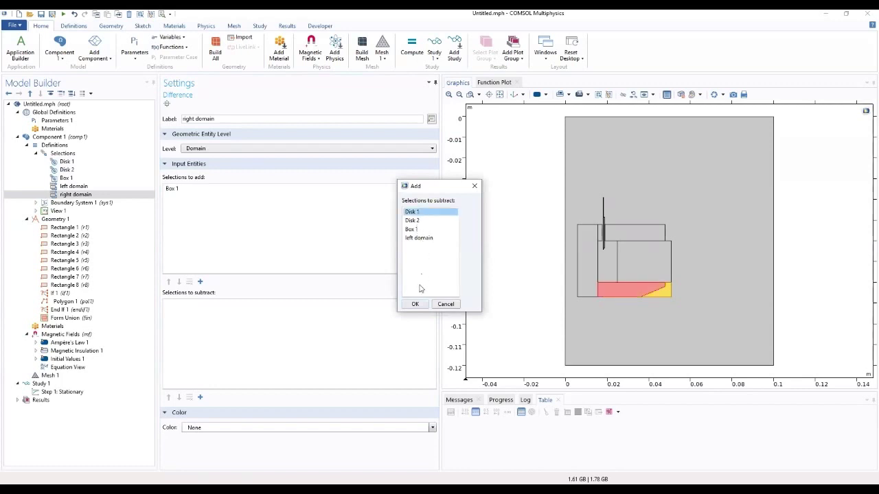
left_click(407, 307)
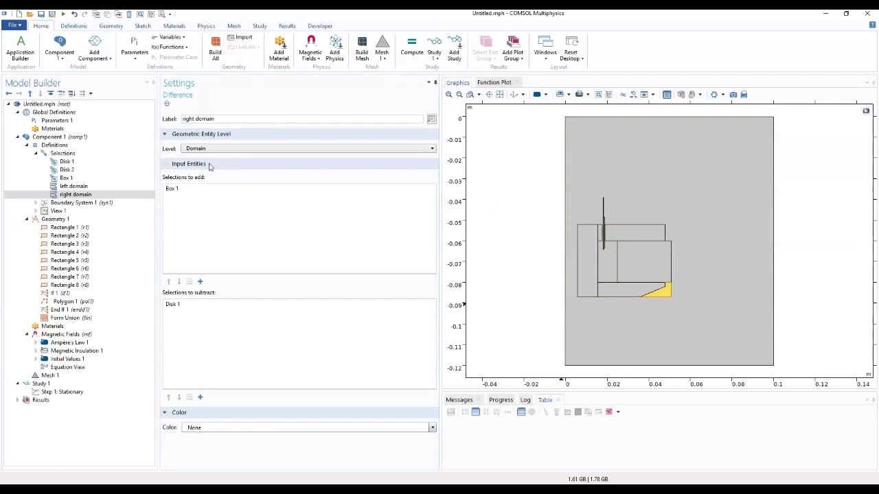
Step: Add a difference selection that subtracts left domain and right domain from Box 1, and label it "Optimizing region"
right_click(61, 153)
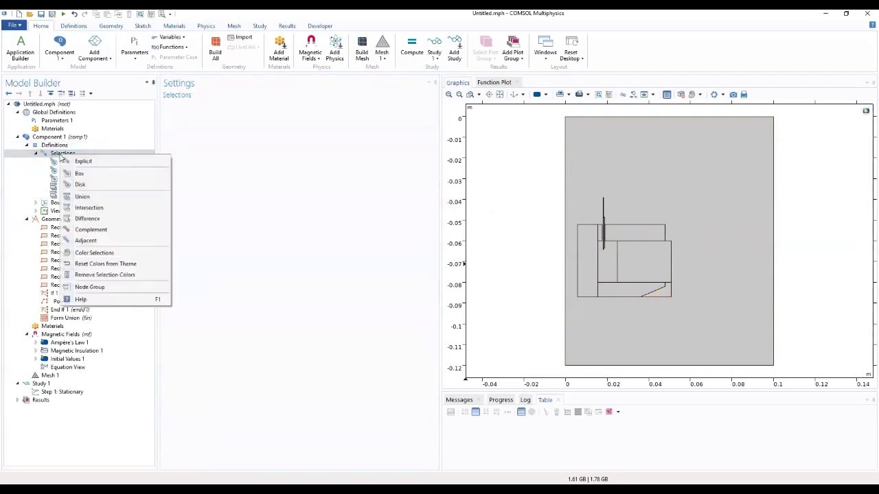
left_click(87, 218)
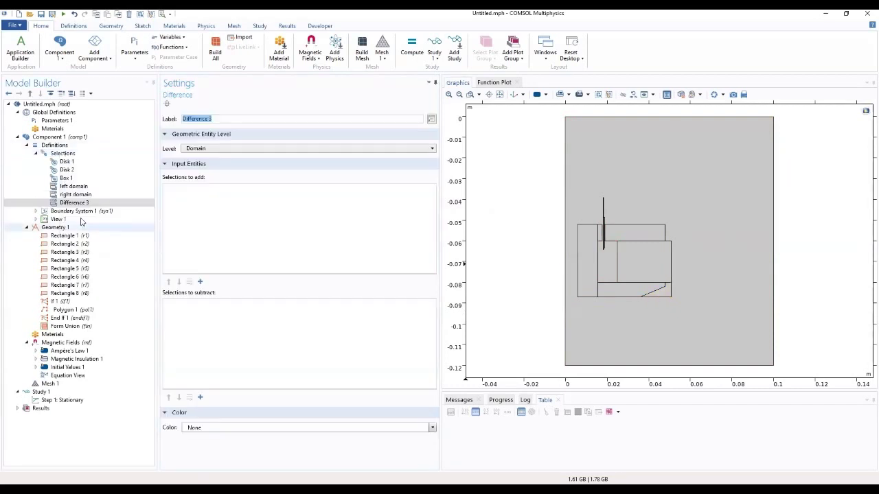
left_click(199, 283)
left_click(418, 230)
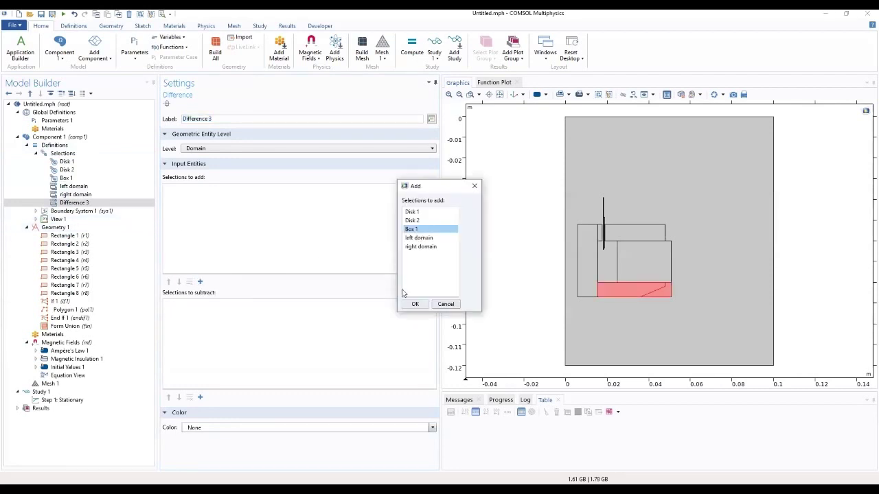
left_click(410, 305)
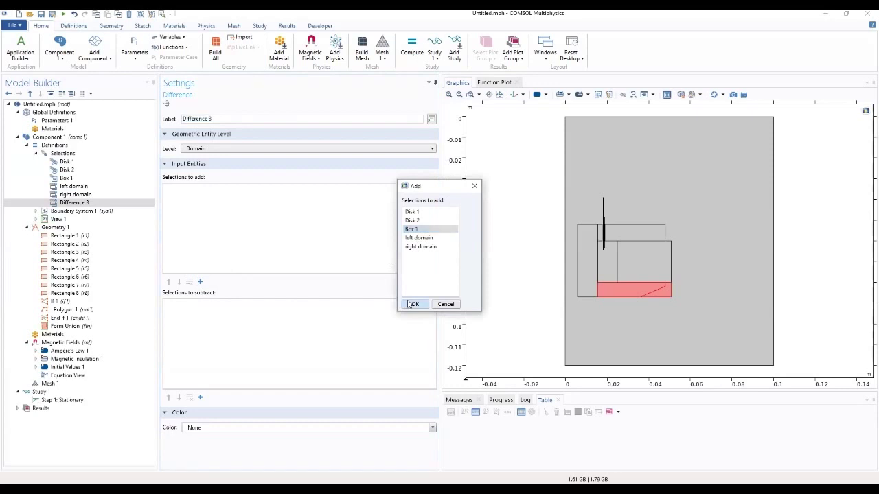
left_click(200, 397)
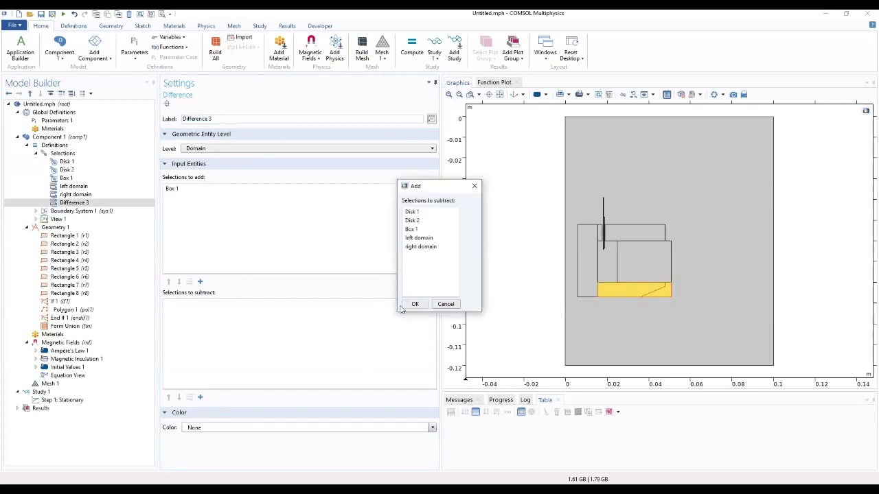
left_click(419, 238)
left_click(422, 247, "ctrl")
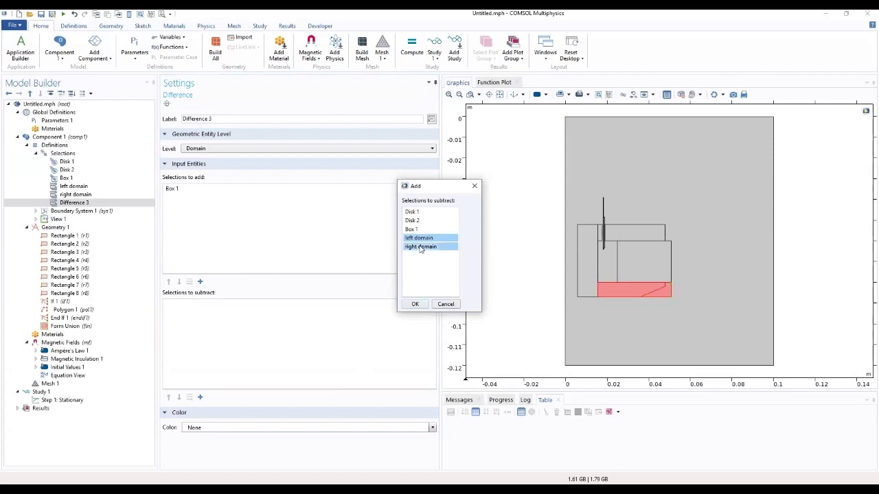
left_click(415, 304)
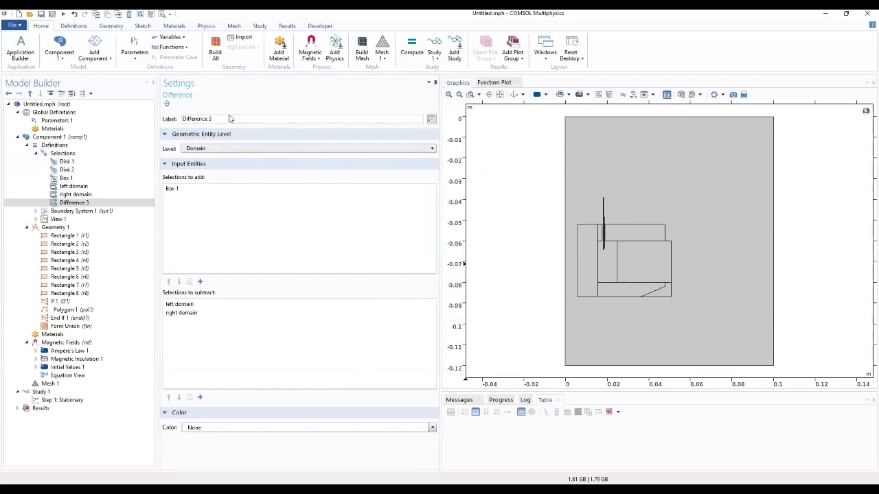
left_click_drag(228, 119, 151, 119)
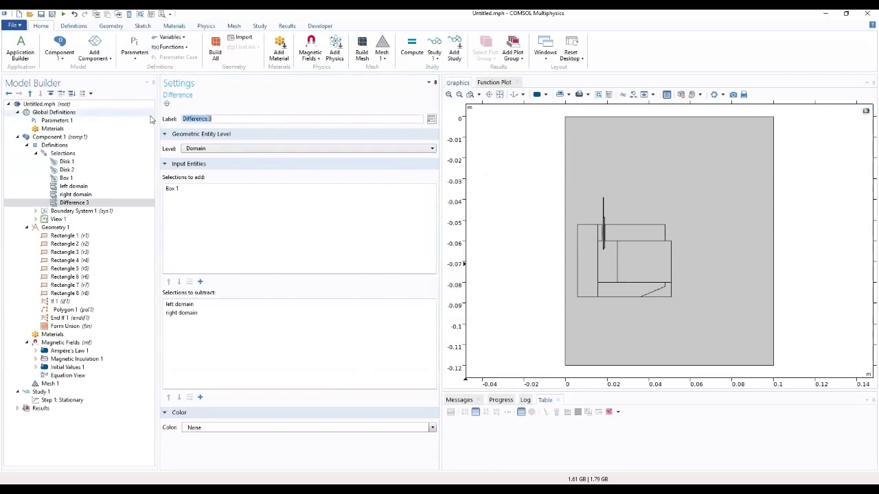
type("Optimizing region")
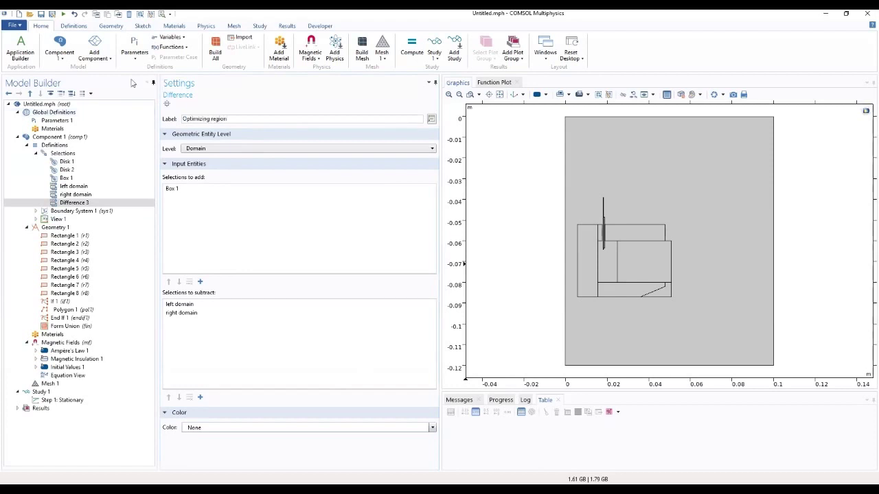
Step: Add an explicit domain selection containing domains 2 and 9, the yoke's vertical leg and upper arm
left_click(76, 195)
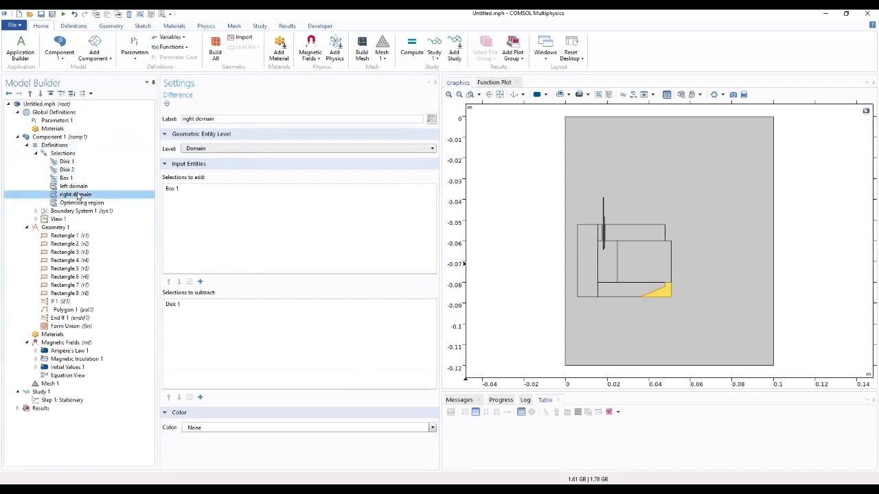
left_click(56, 156)
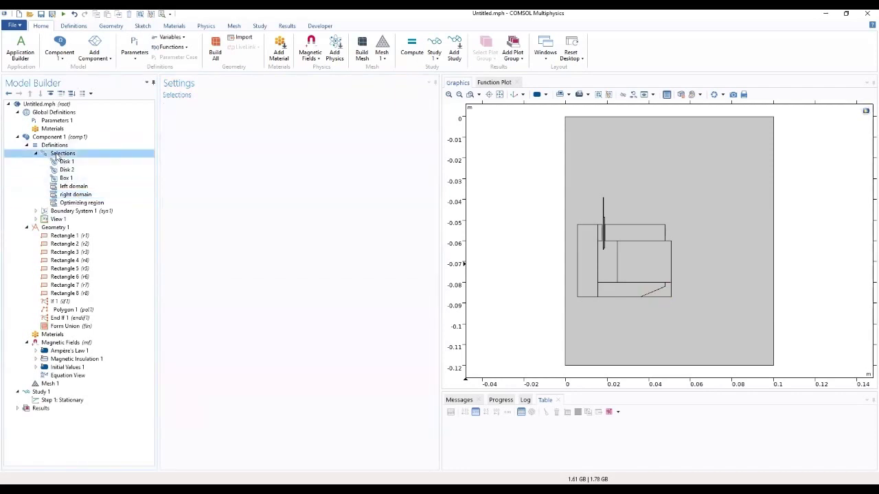
right_click(56, 157)
left_click(81, 164)
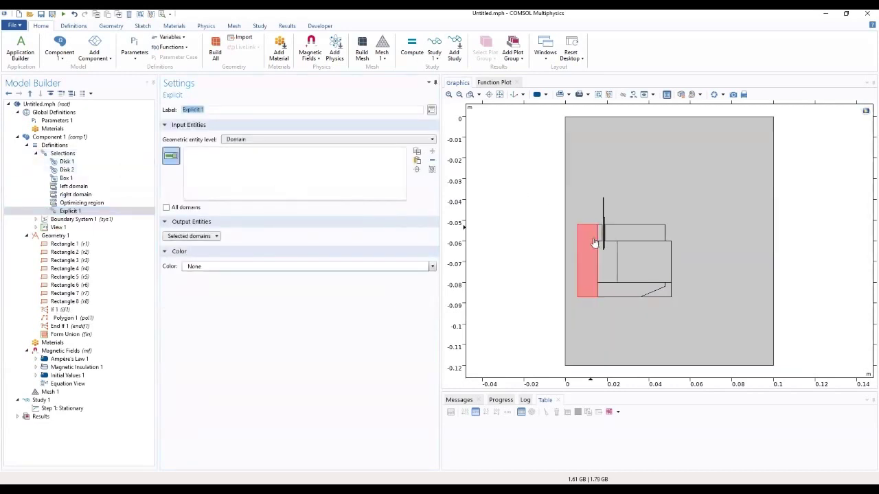
left_click(595, 243)
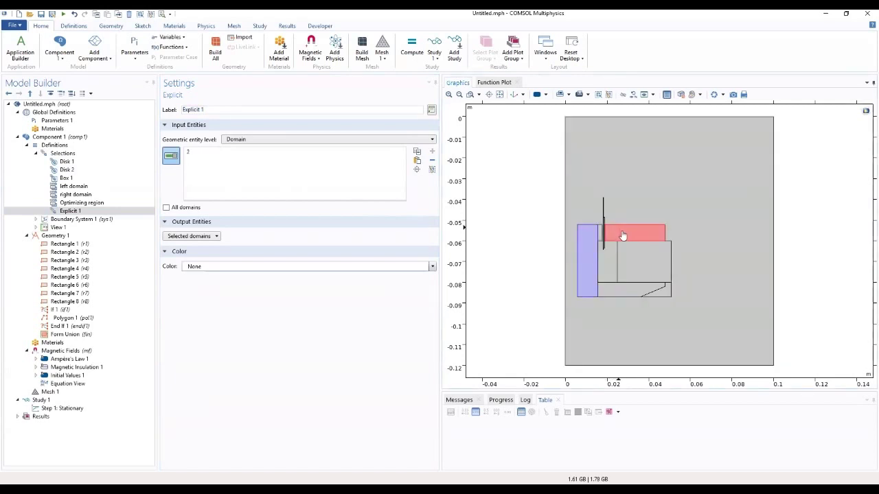
left_click(623, 235)
left_click(600, 238)
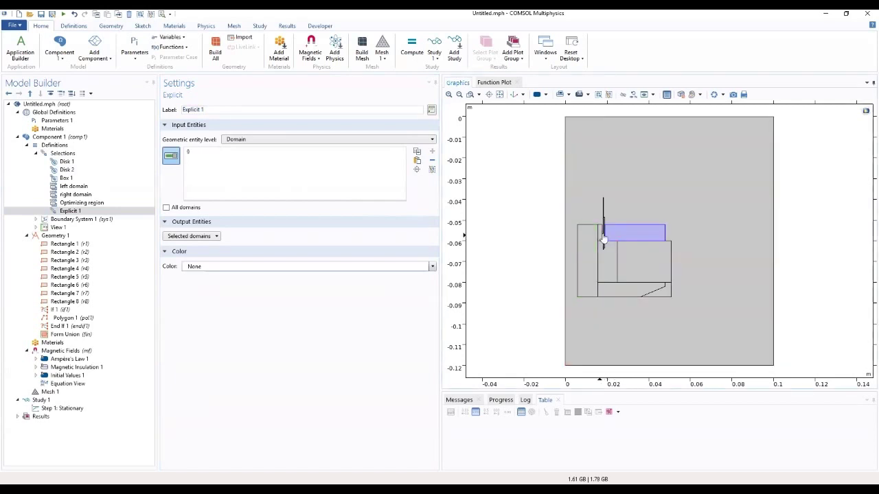
left_click(602, 238)
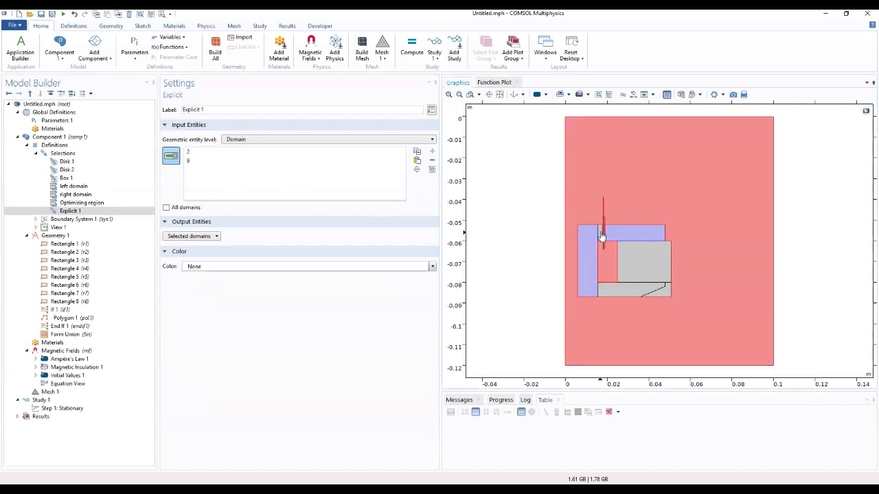
left_click(602, 236)
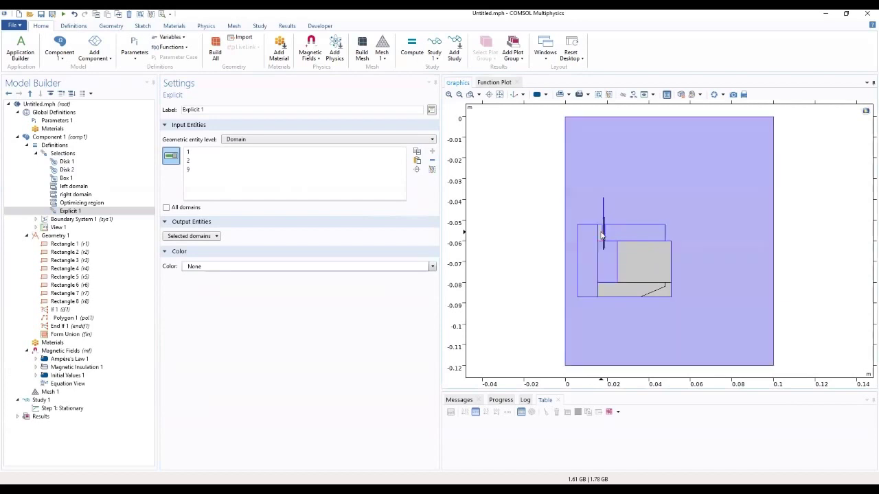
left_click(603, 237)
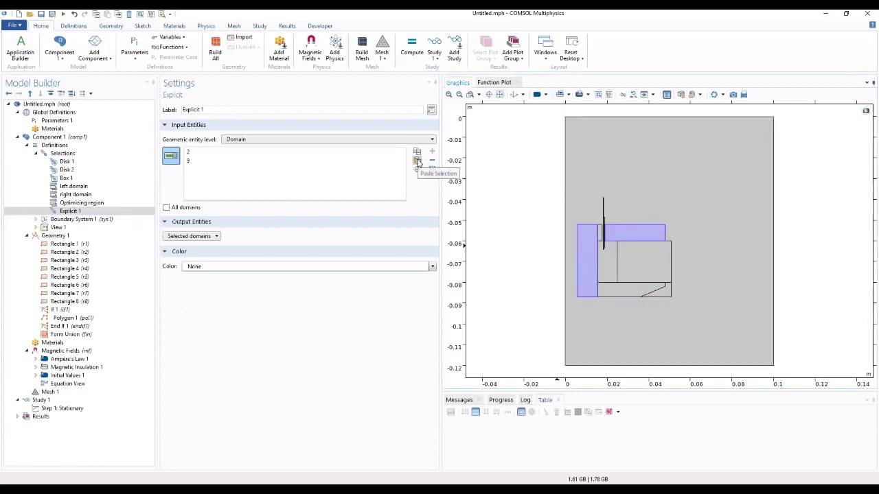
Step: Add domain 4 to the new explicit selection by number and label the selection "fixed Yoke"
left_click(417, 160)
type("4")
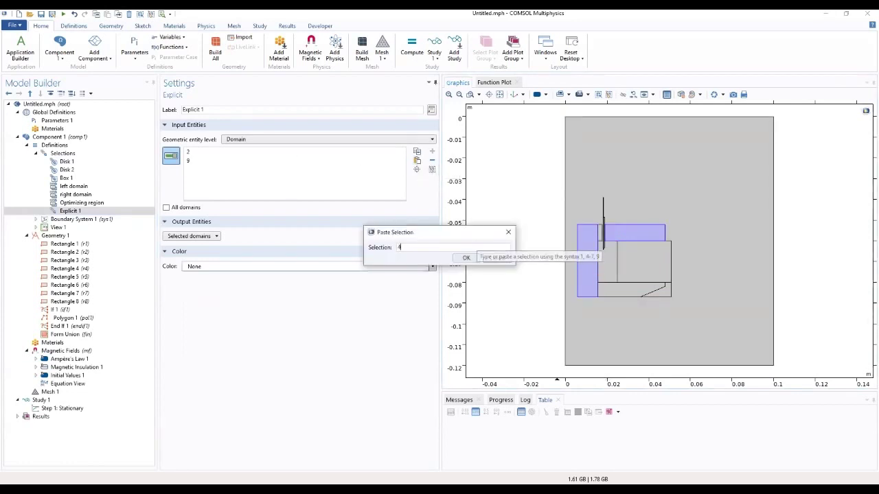
key("Return")
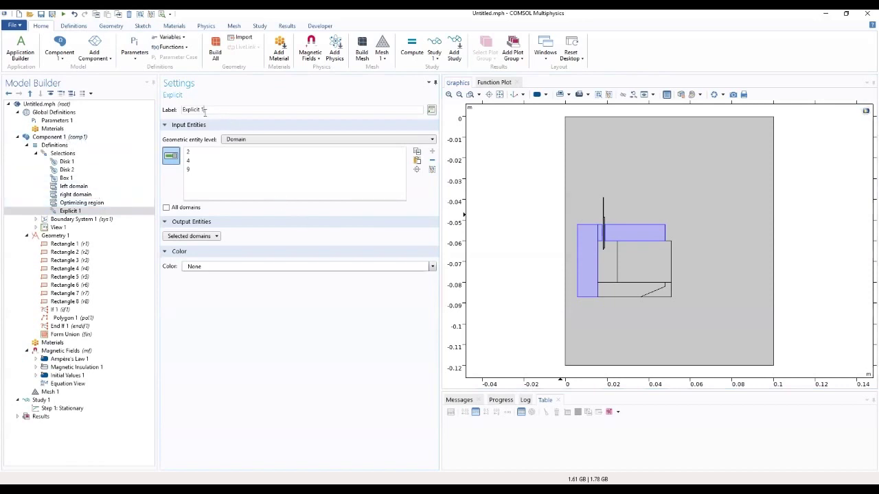
left_click_drag(204, 111, 151, 117)
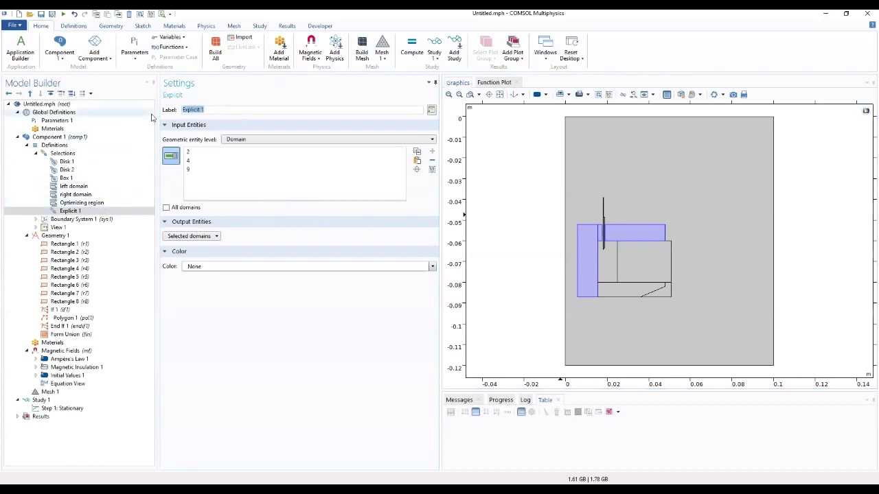
type("fixed Yoke")
left_click(230, 320)
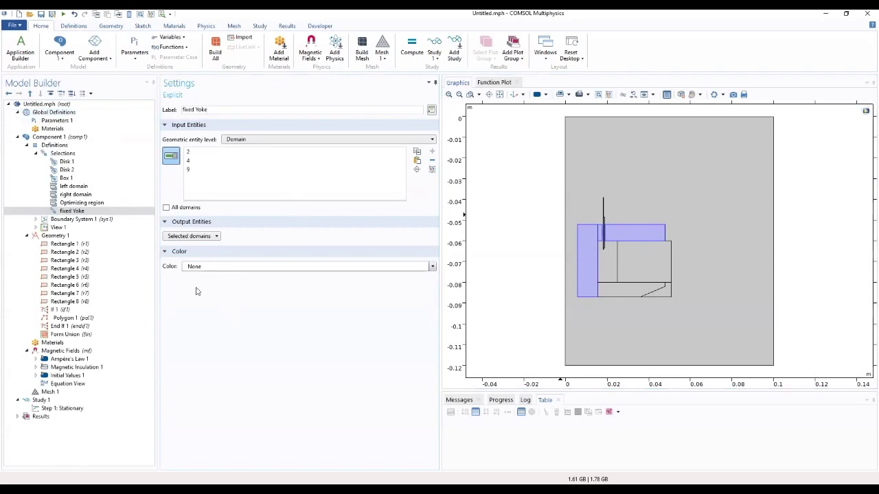
left_click(64, 155)
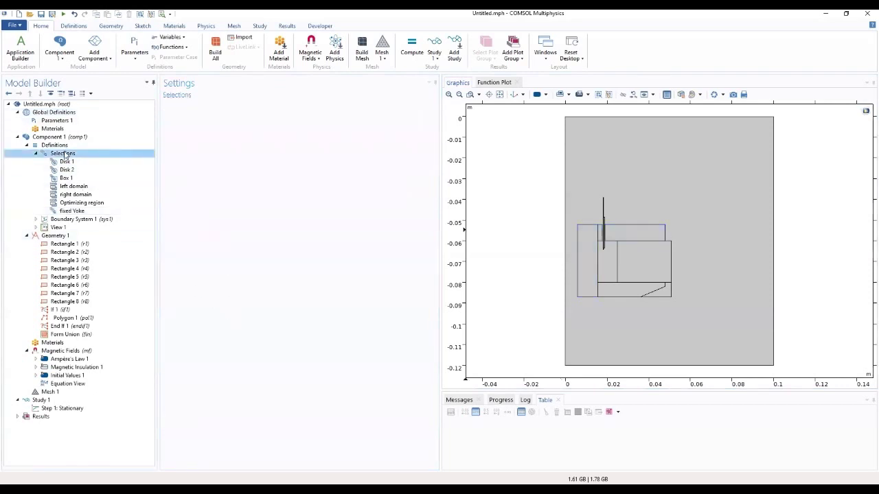
right_click(64, 154)
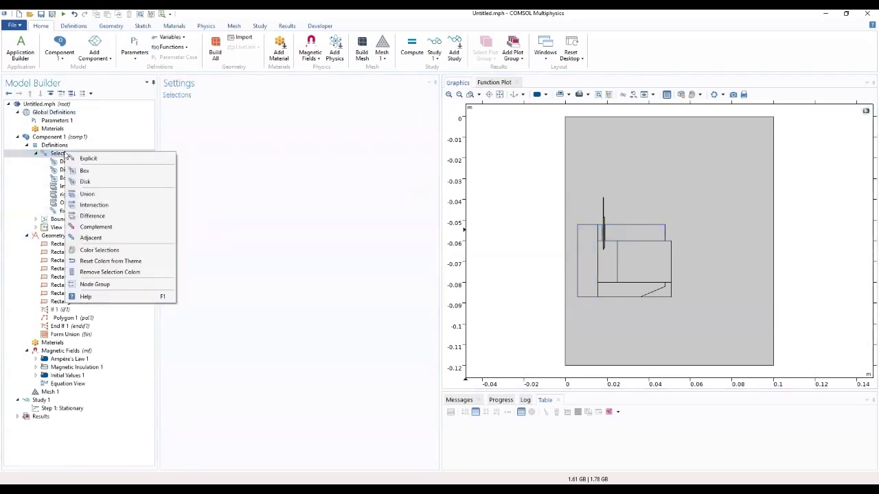
left_click(95, 227)
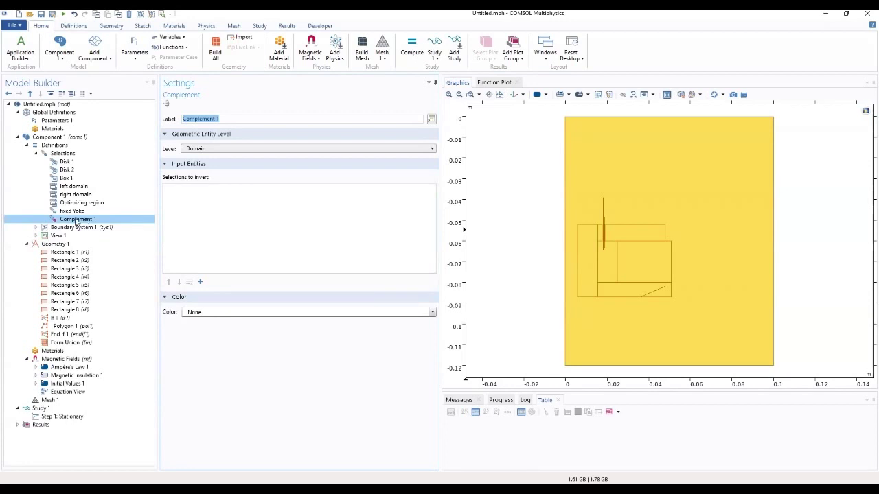
key("Delete")
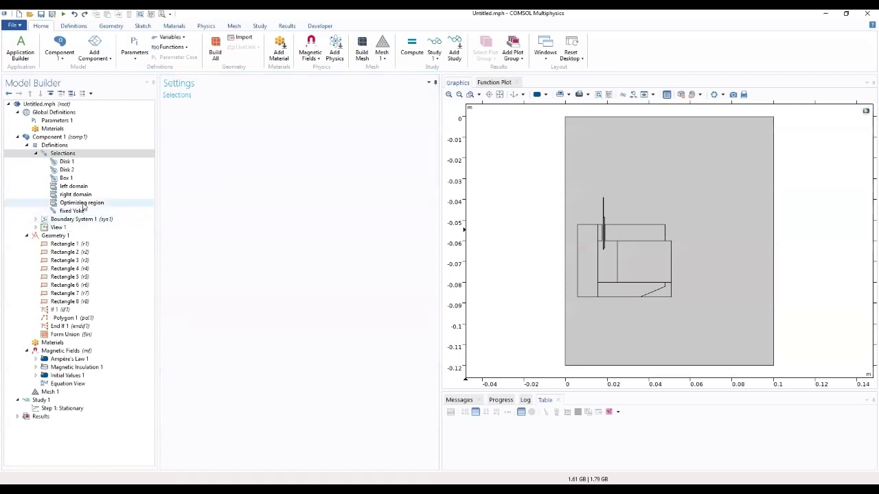
Step: Add a union selection that combines left domain and fixed Yoke, and label it "BH relationship region"
left_click(77, 154)
right_click(77, 155)
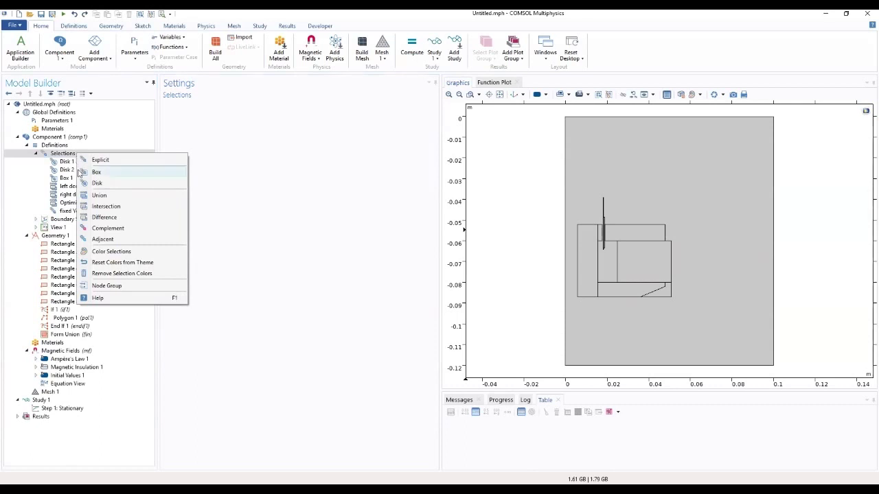
left_click(99, 195)
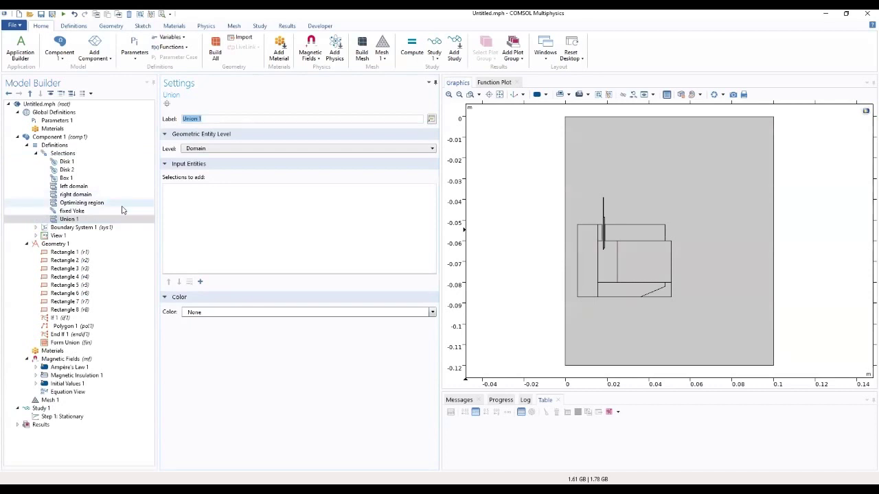
left_click(200, 282)
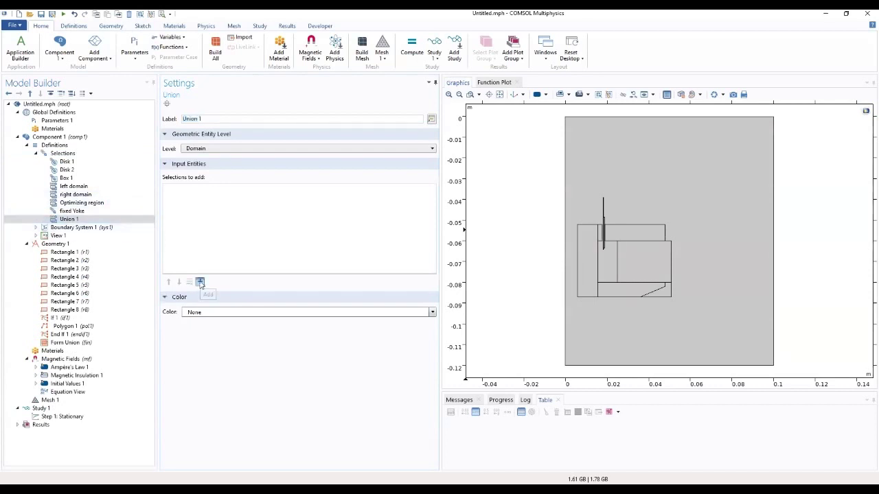
left_click(426, 238)
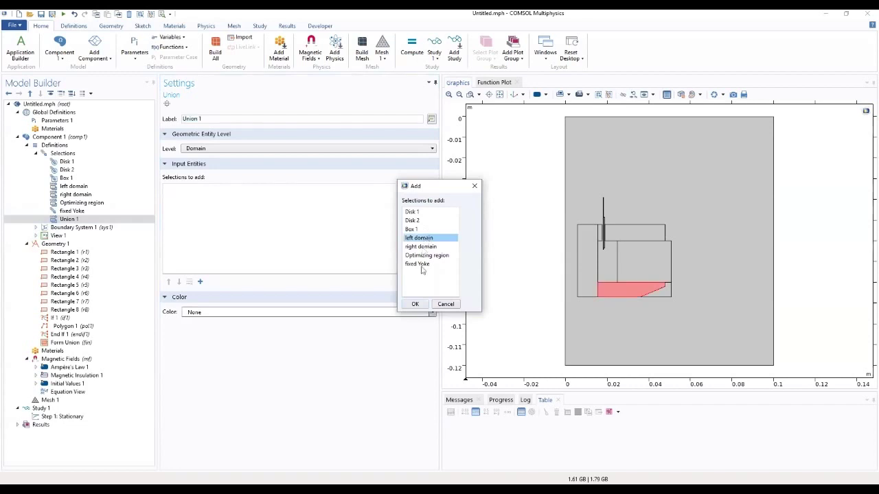
left_click(413, 304)
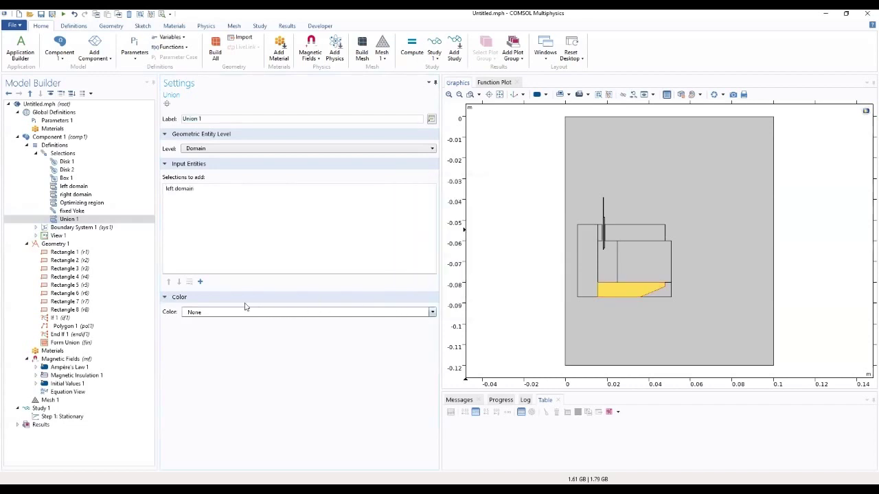
left_click(200, 282)
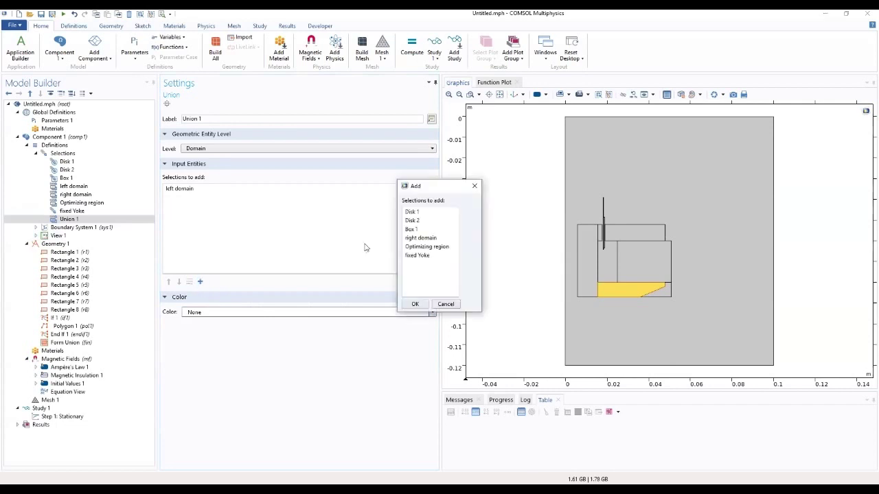
left_click(418, 255)
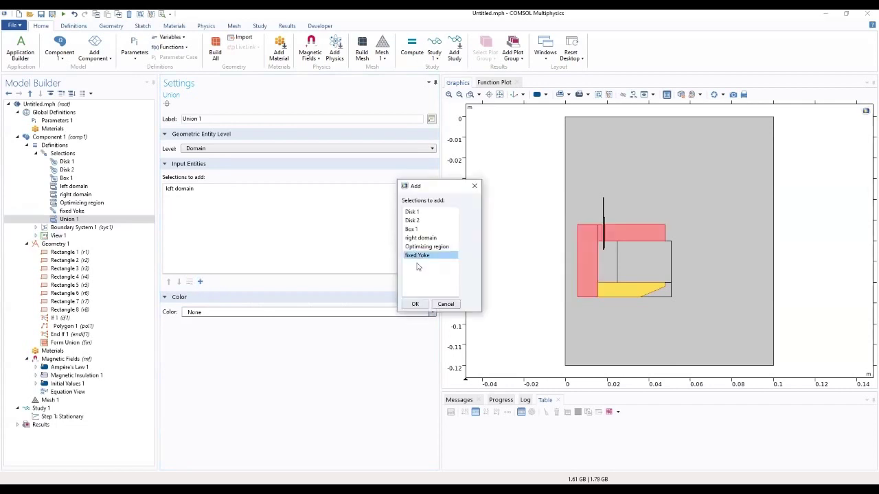
left_click(415, 305)
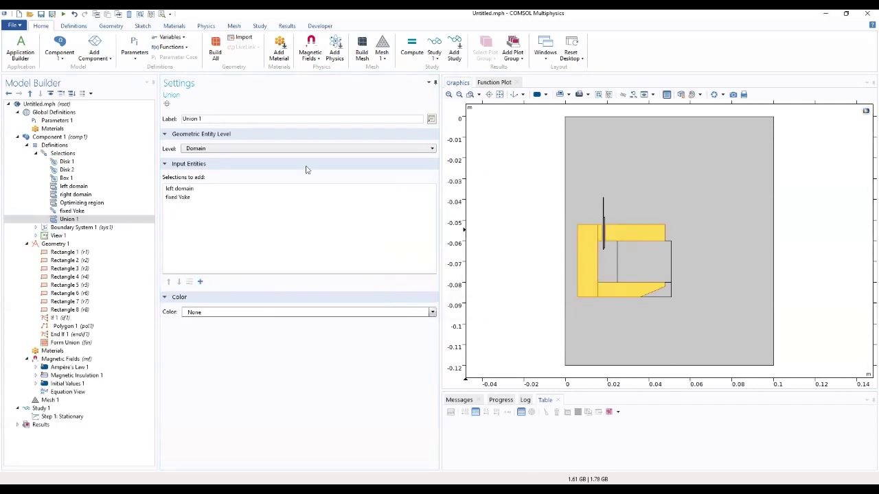
left_click_drag(212, 118, 152, 120)
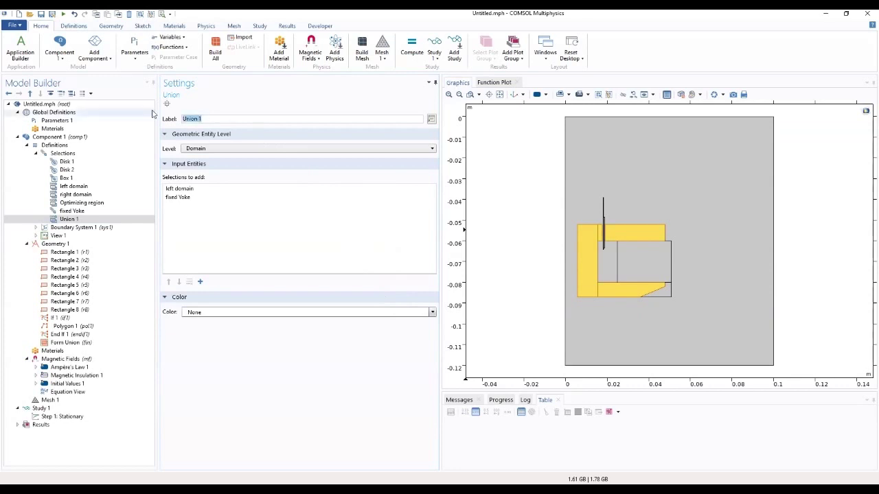
type("BH relationship")
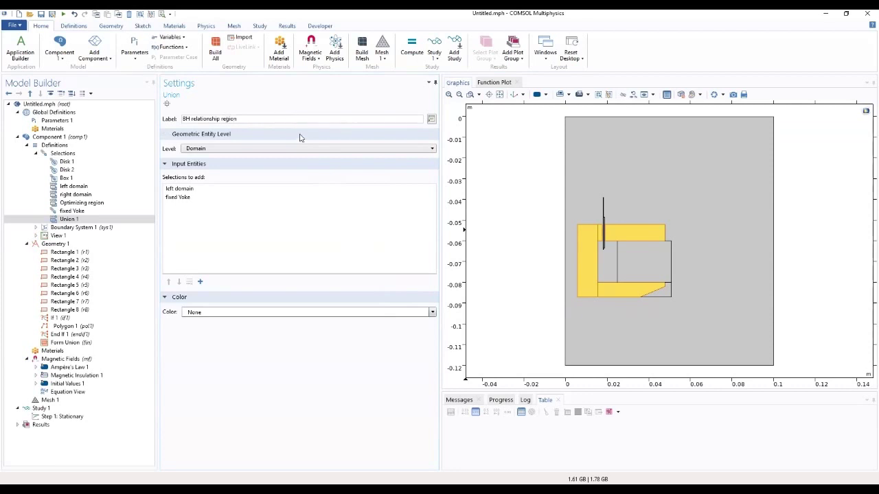
Step: Add an explicit selection of domains 5, 6, 7, 8 and 10, and label it "Other solid parts"
left_click(80, 155)
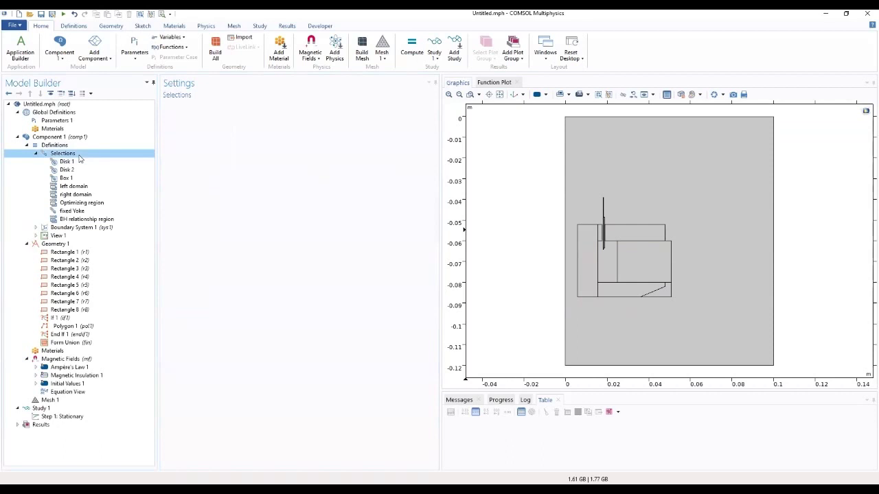
right_click(79, 157)
left_click(98, 164)
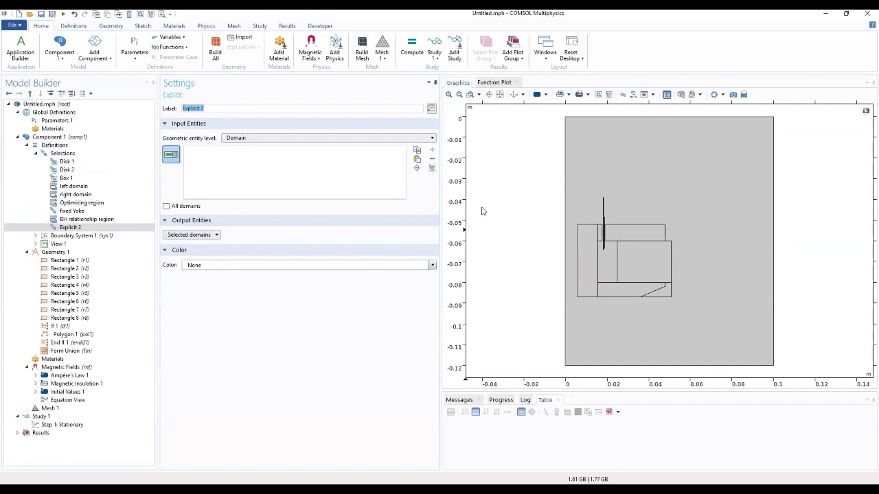
left_click(418, 159)
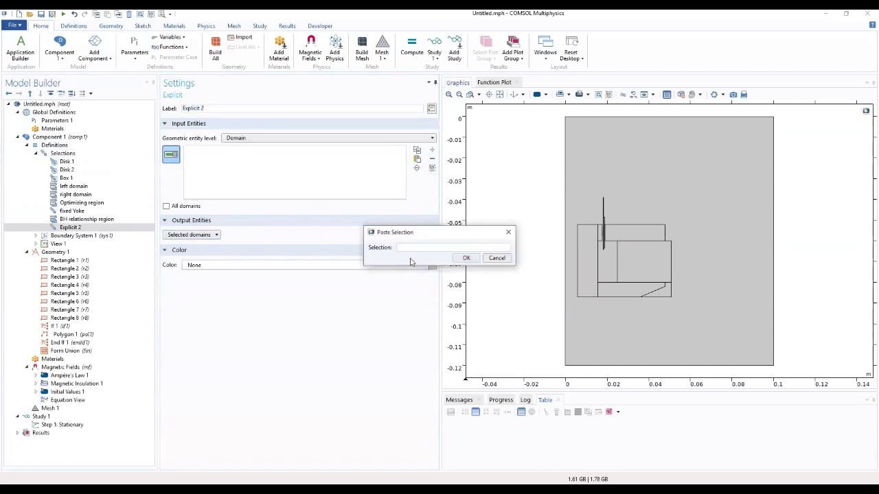
type("10 6 8")
type("5")
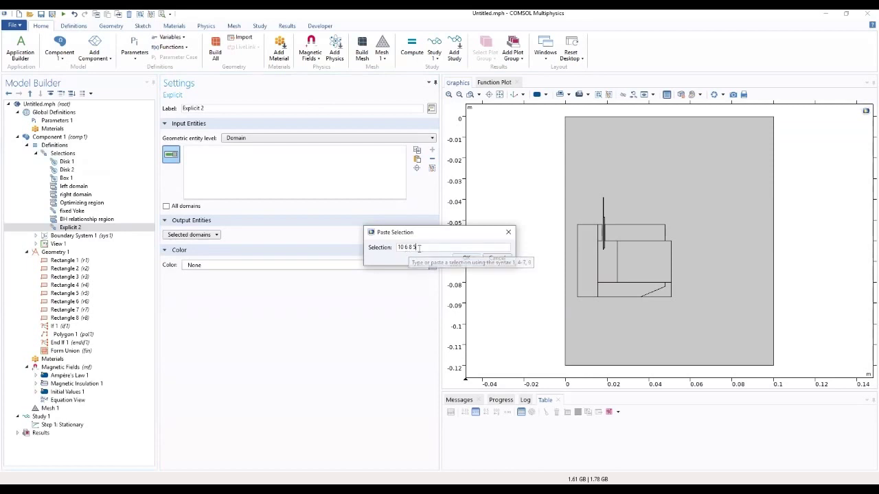
type("7")
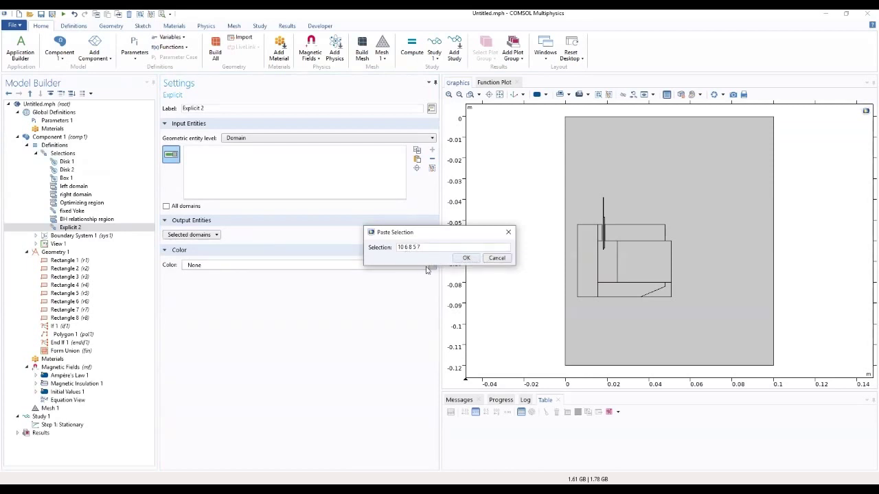
left_click(467, 257)
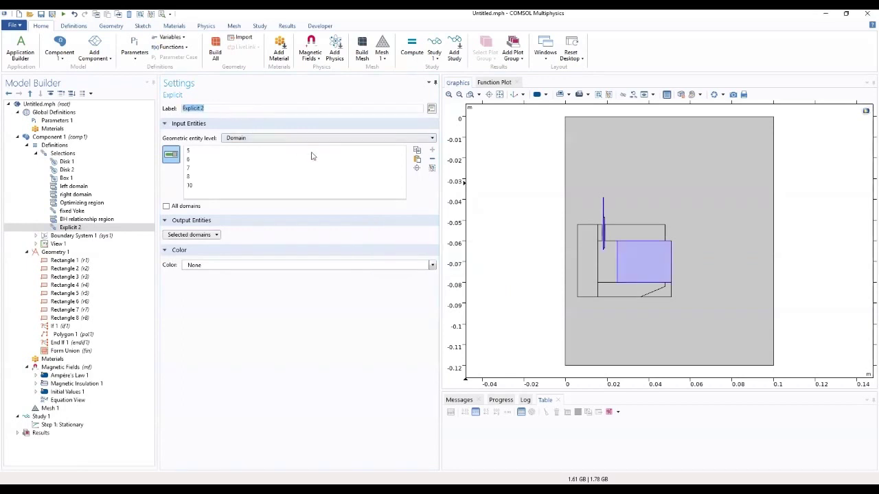
type("Other solid parts")
left_click(262, 309)
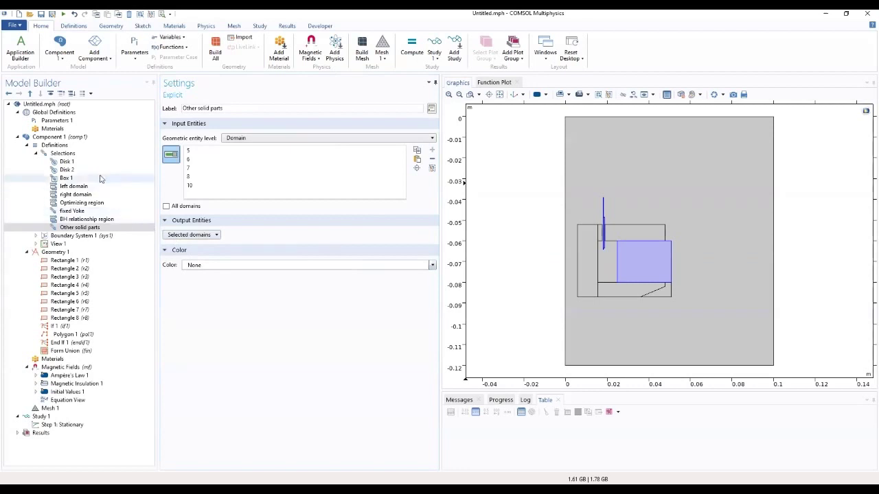
Step: Add a union selection at domain level under the component's selections and label it "Solid parts"
left_click(79, 154)
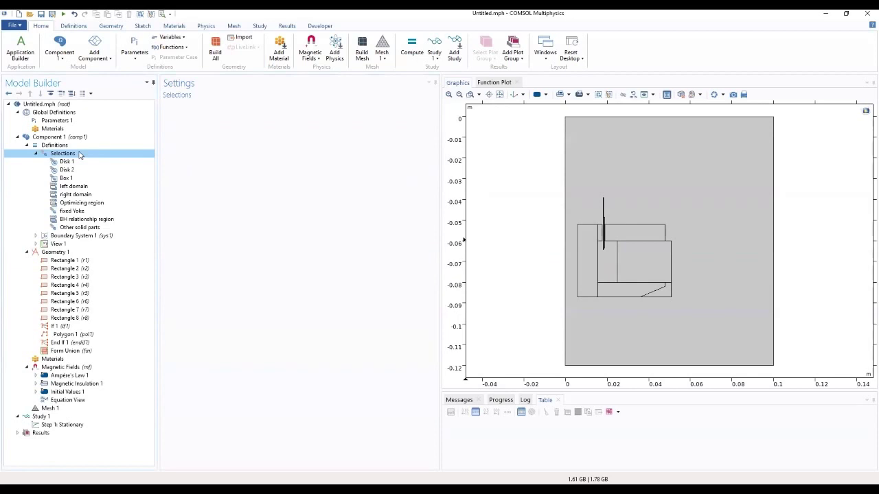
right_click(79, 155)
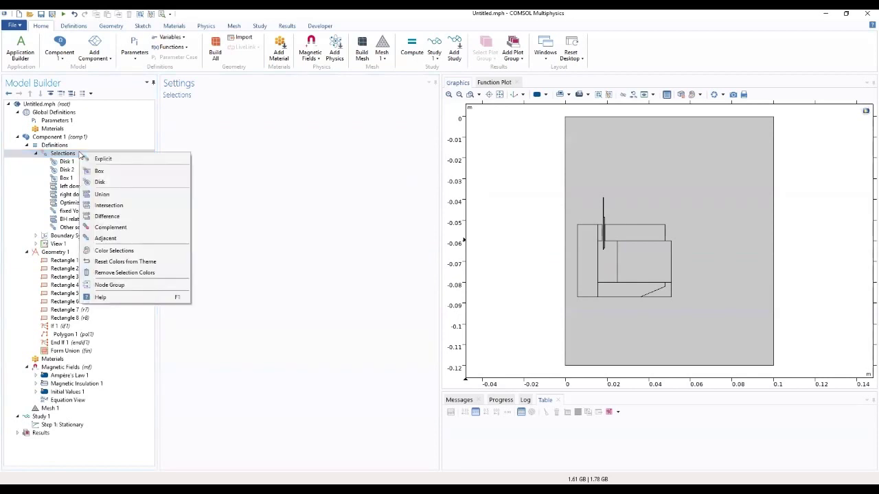
left_click(104, 196)
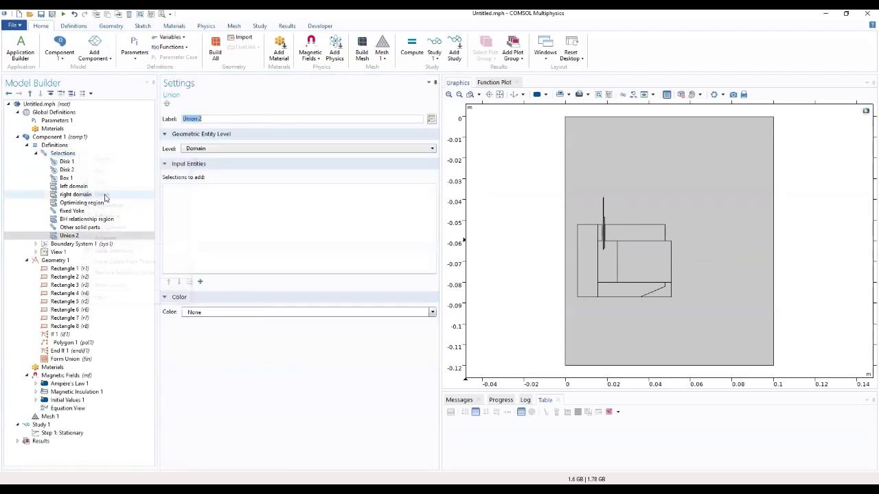
left_click(221, 118)
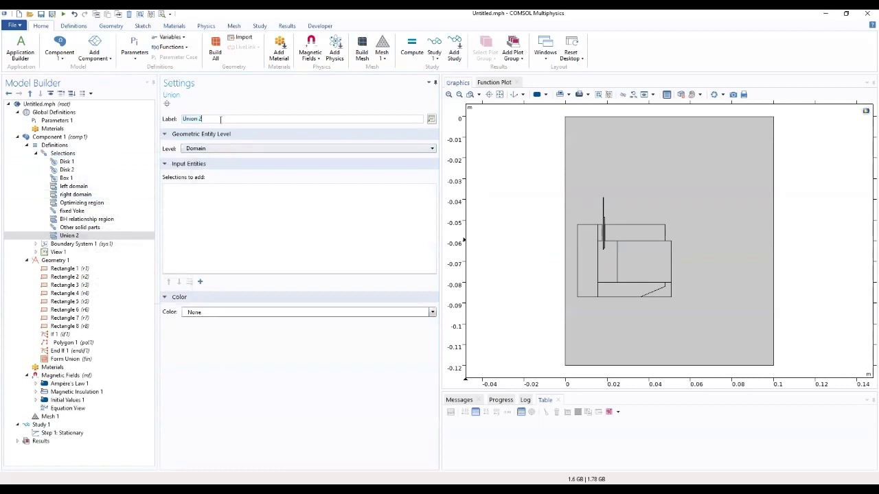
left_click_drag(220, 119, 176, 121)
type("Solid parts")
left_click(215, 237)
Step: Add Optimizing region, BH relationship region and Other solid parts as the input selections of the Solid parts union
left_click(200, 282)
left_click(434, 256)
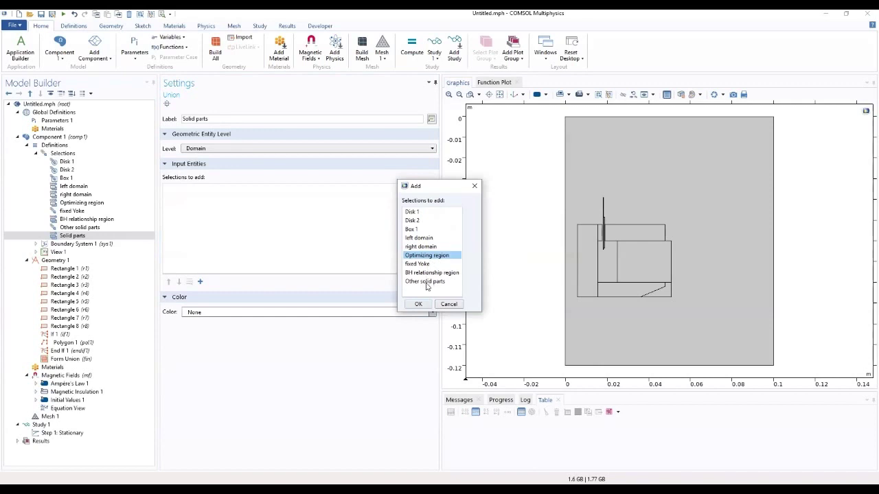
left_click(422, 273, "ctrl")
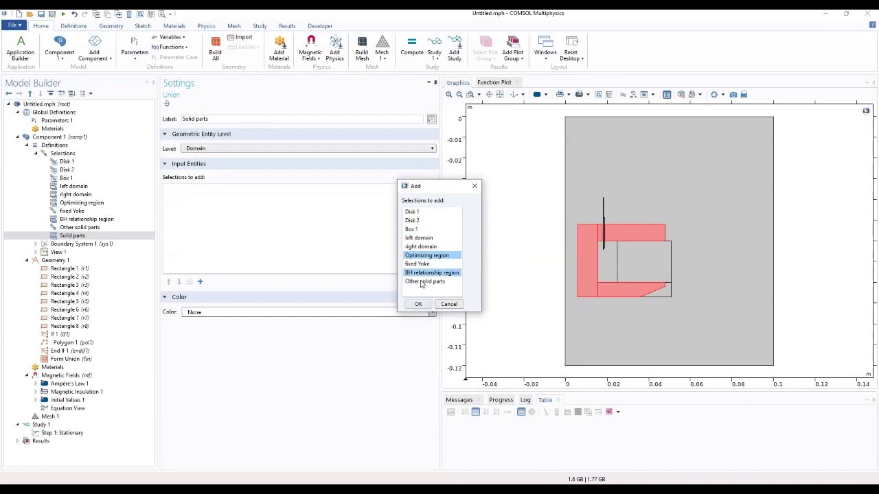
left_click(422, 283, "ctrl")
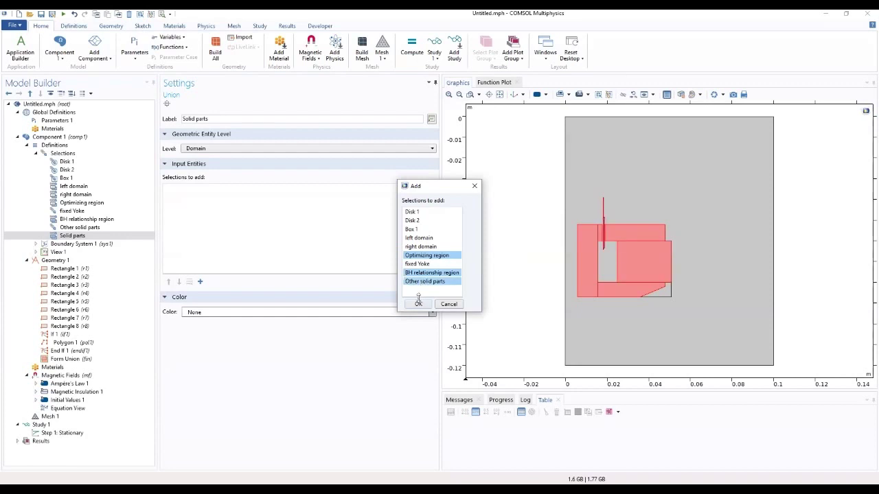
left_click(419, 304)
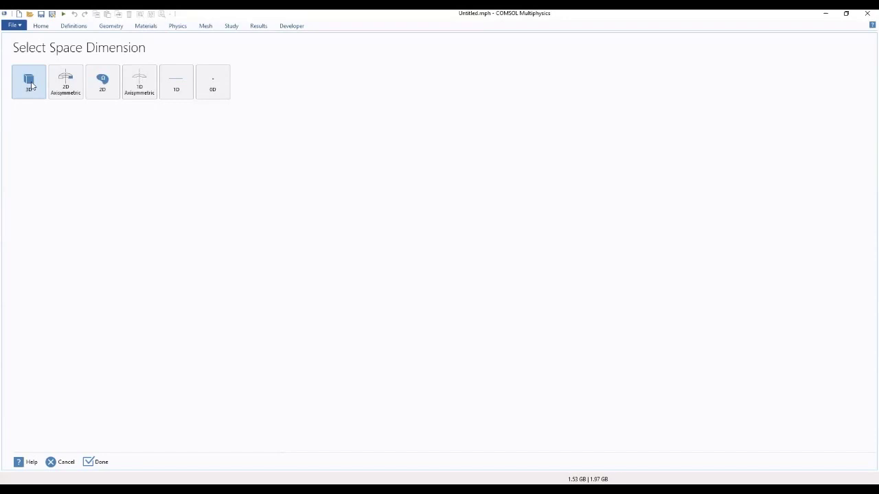
Step: Choose the 1D space dimension for the new model
left_click(178, 84)
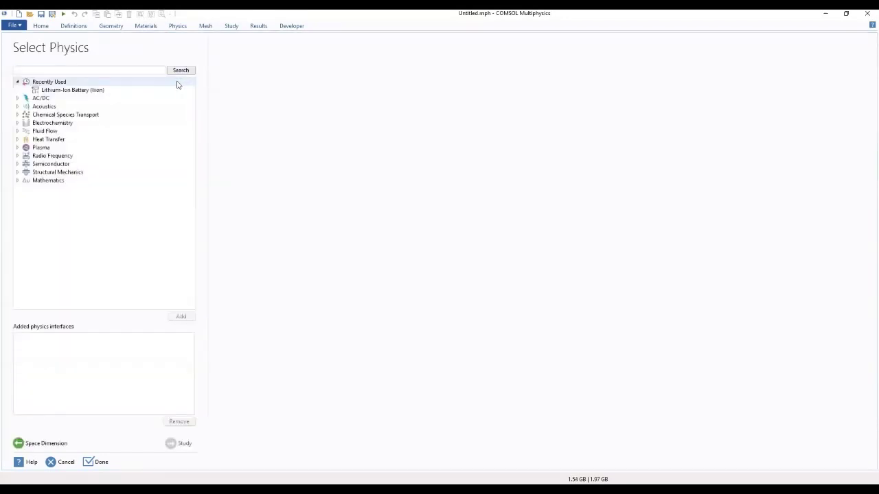